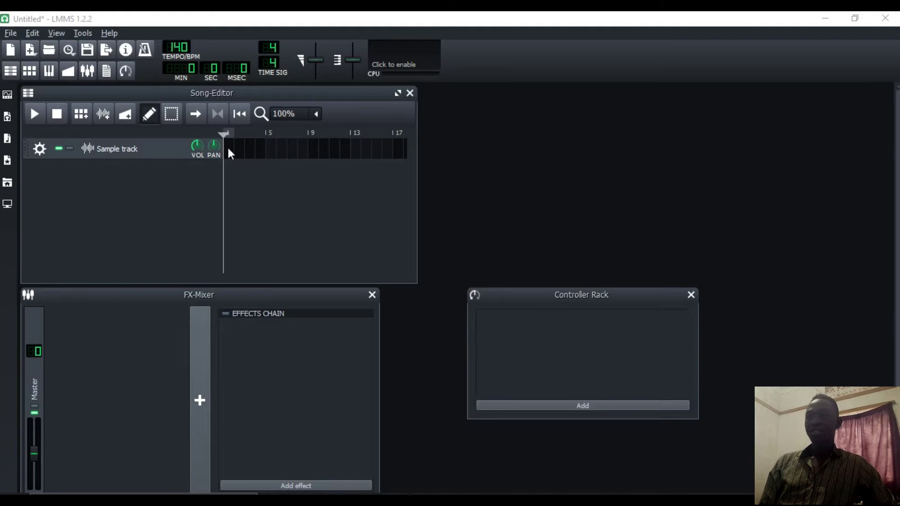
Step: Load WALK OF LIFE M.wav from the desktop's For Mastering folder into the sample track at bar 1
click(229, 150)
double_click(229, 150)
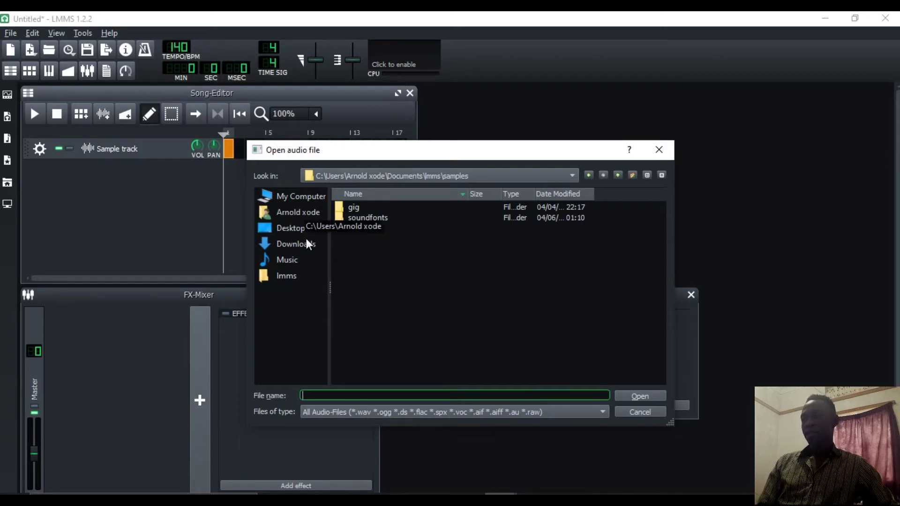
click(293, 227)
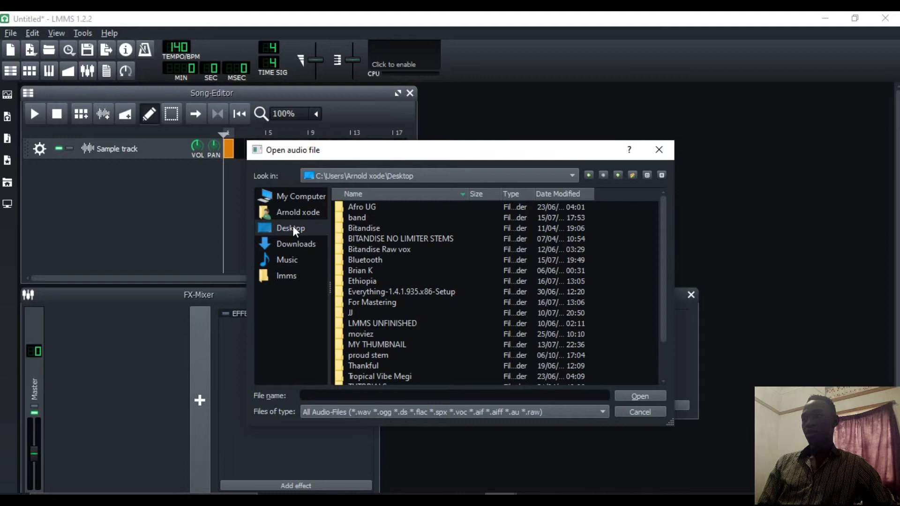
scroll(390, 328, down, 2)
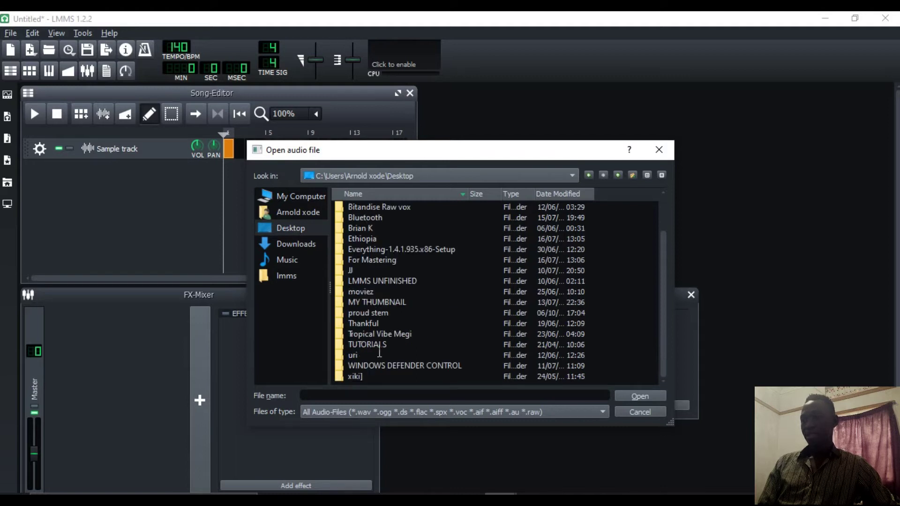
double_click(384, 263)
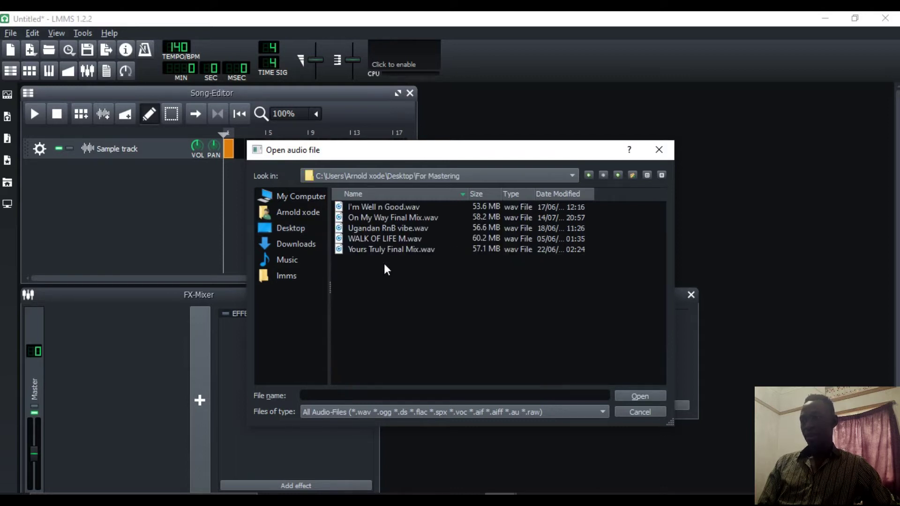
double_click(389, 238)
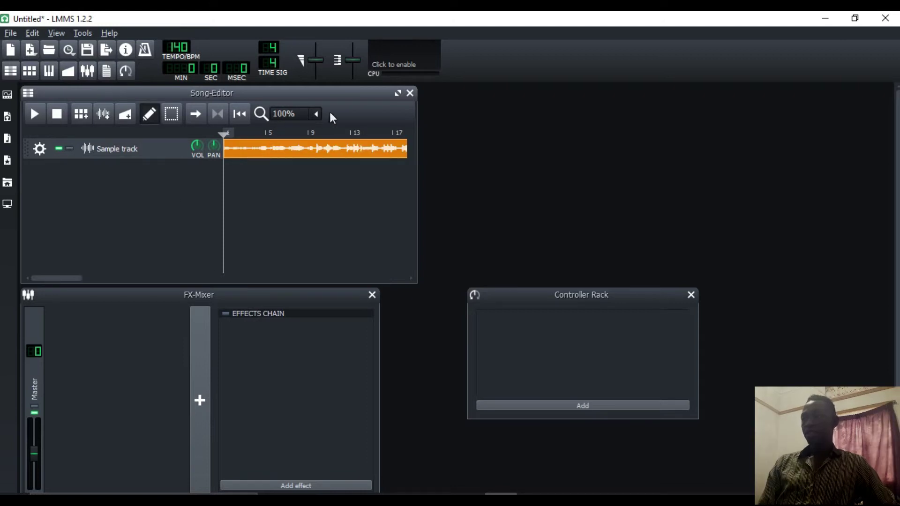
Step: Increase the sample track's height to enlarge its waveform, view it in the maximized Song-Editor, and restore the editor window
click(397, 93)
drag(124, 140, 140, 371)
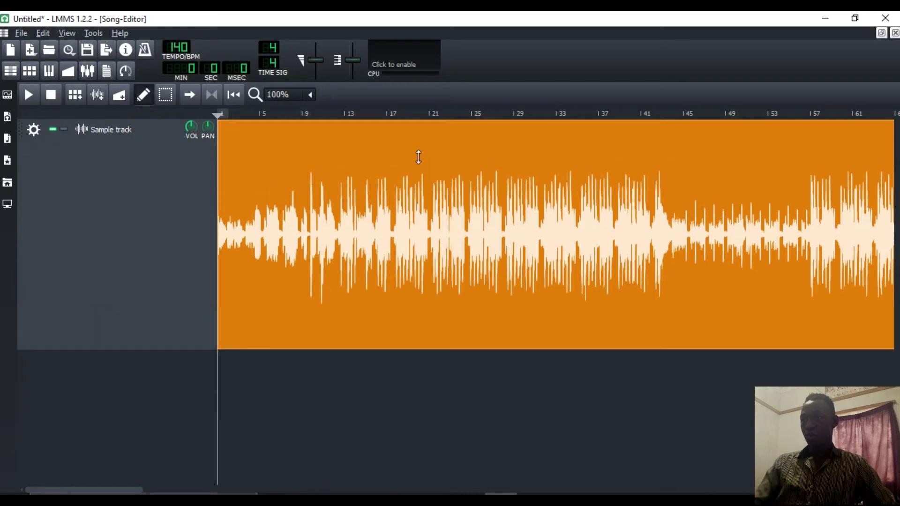
click(881, 33)
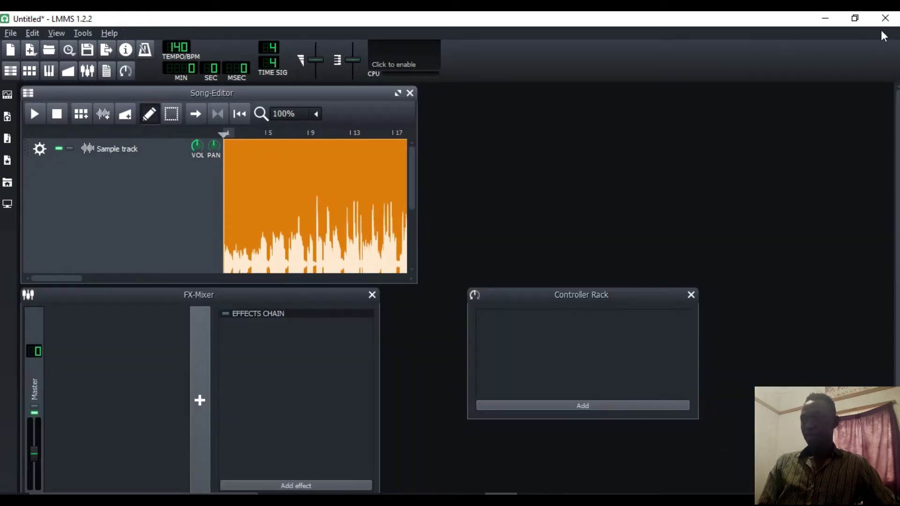
click(397, 93)
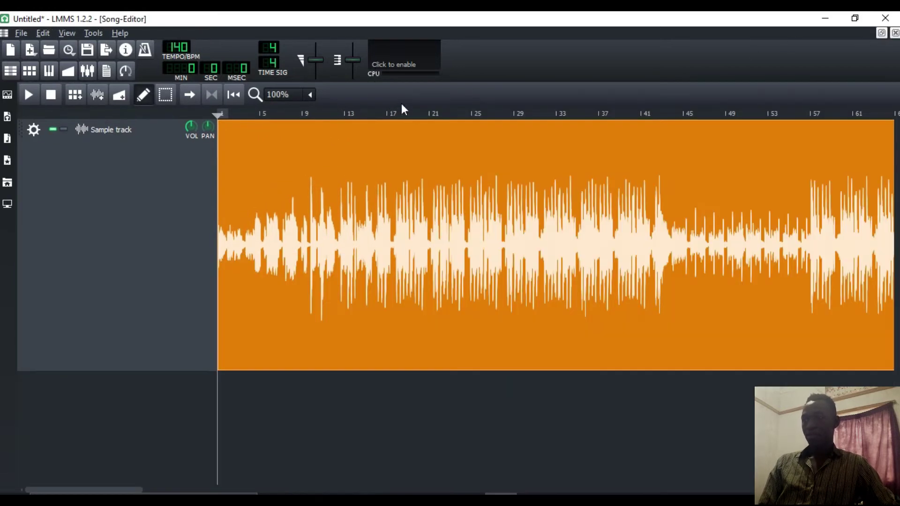
click(881, 33)
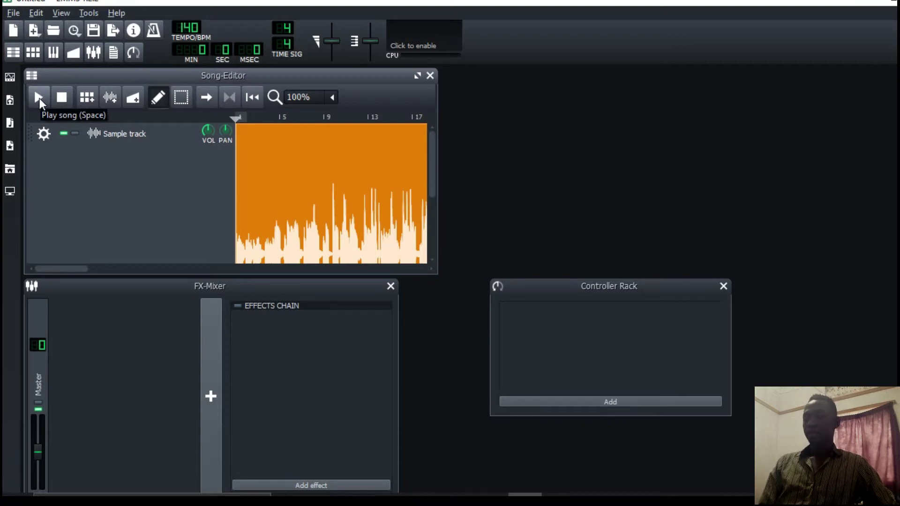
Step: Listen to the opening of the song from bar 1 at a lowered system volume, and stop playback
click(40, 99)
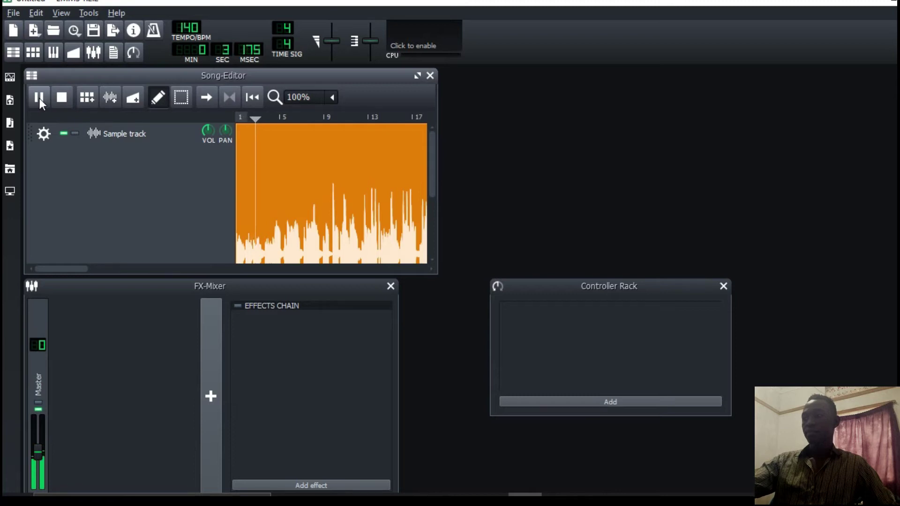
key(XF86AudioLowerVolume)
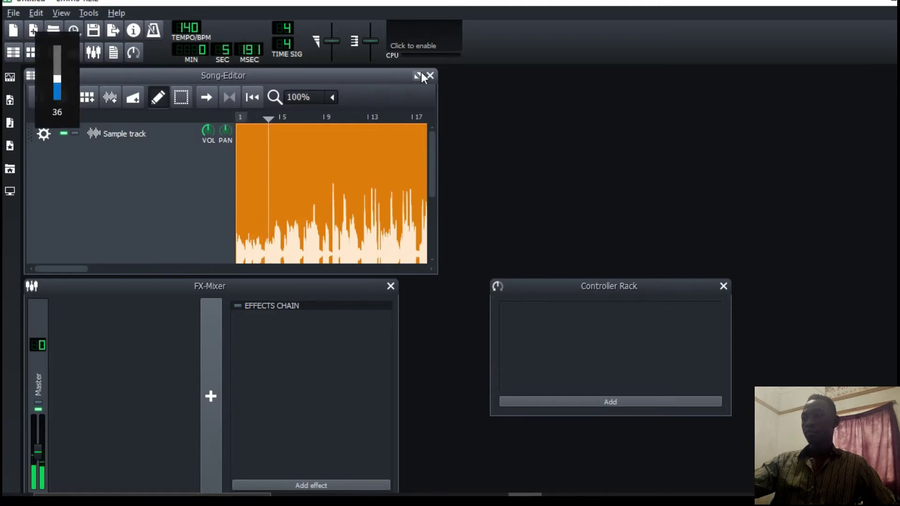
click(418, 75)
key(XF86AudioLowerVolume)
key(XF86AudioLowerVolume)
key(XF86AudioLowerVolume)
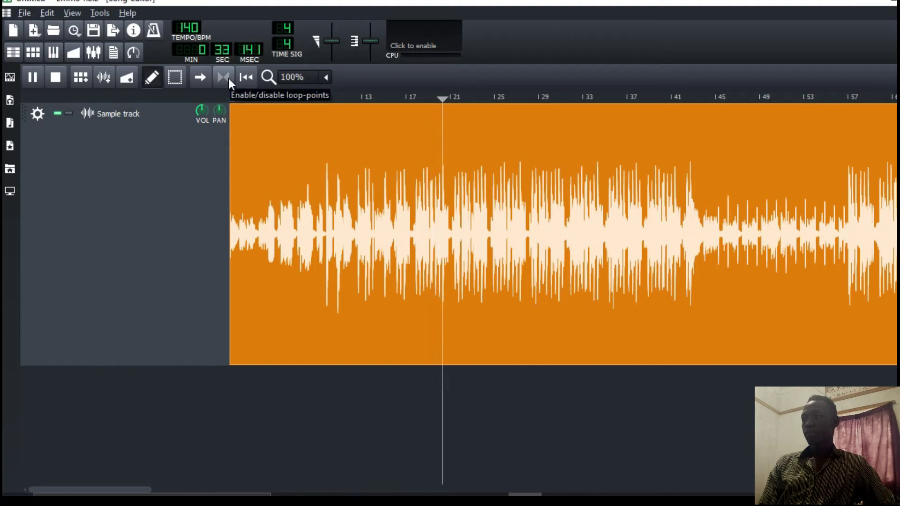
key(space)
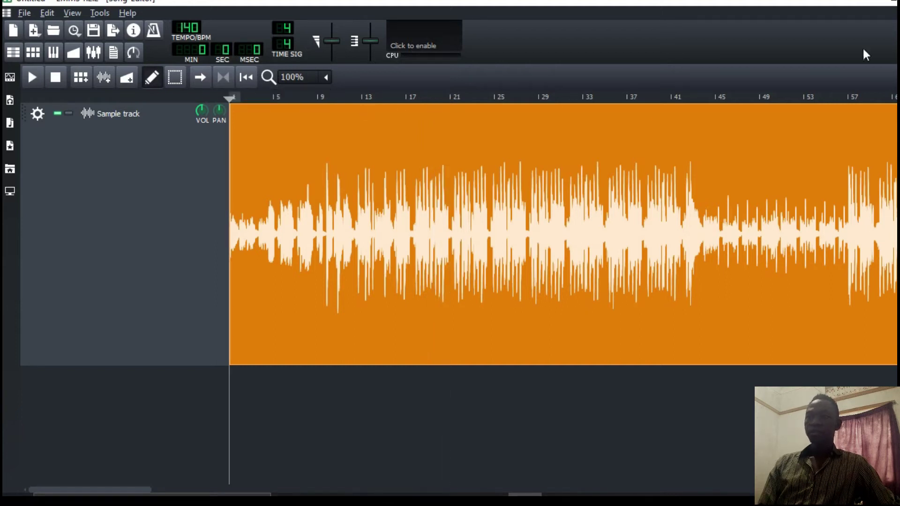
click(875, 29)
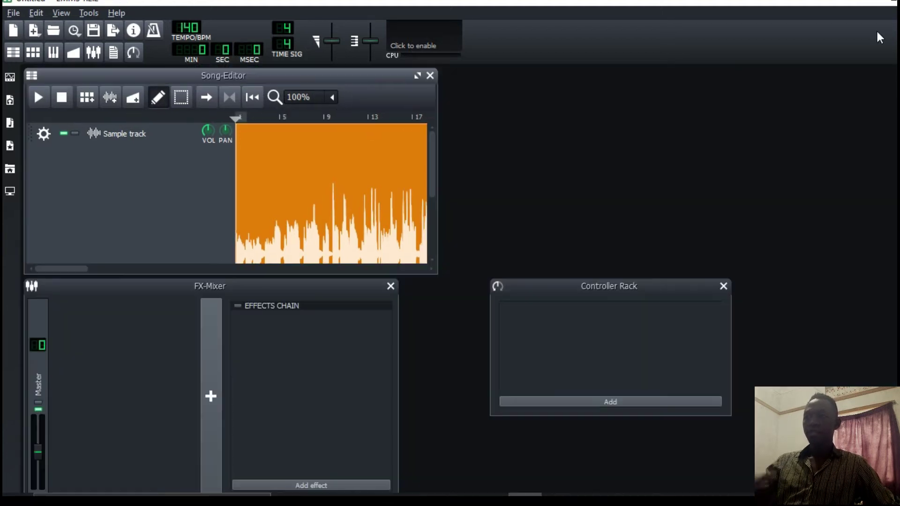
Step: Add the Youlean Loudness Meter 2 VST effect to the sample track's effects chain
drag(432, 176, 430, 212)
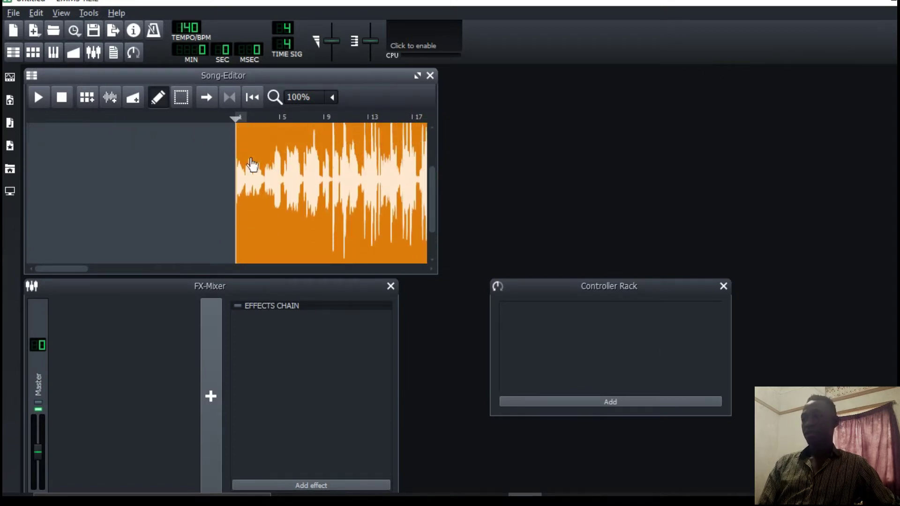
scroll(139, 158, up, 3)
click(124, 134)
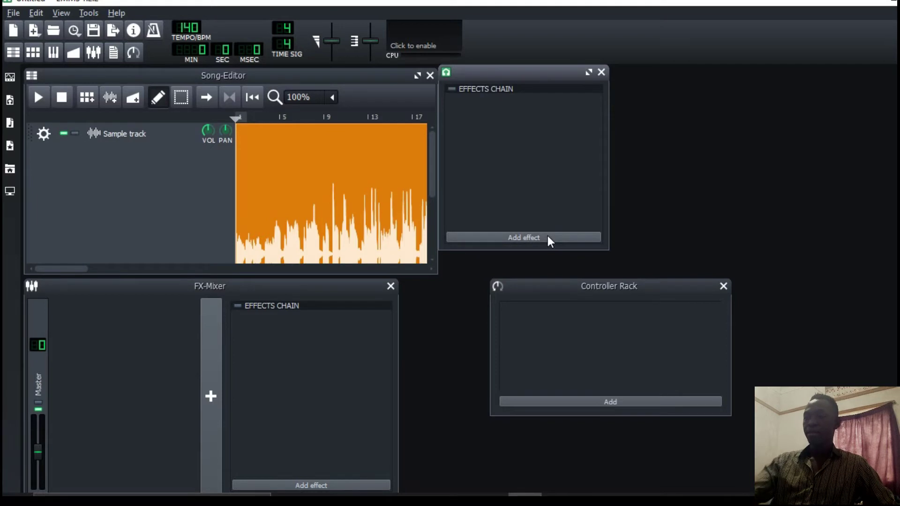
click(547, 237)
text(yo)
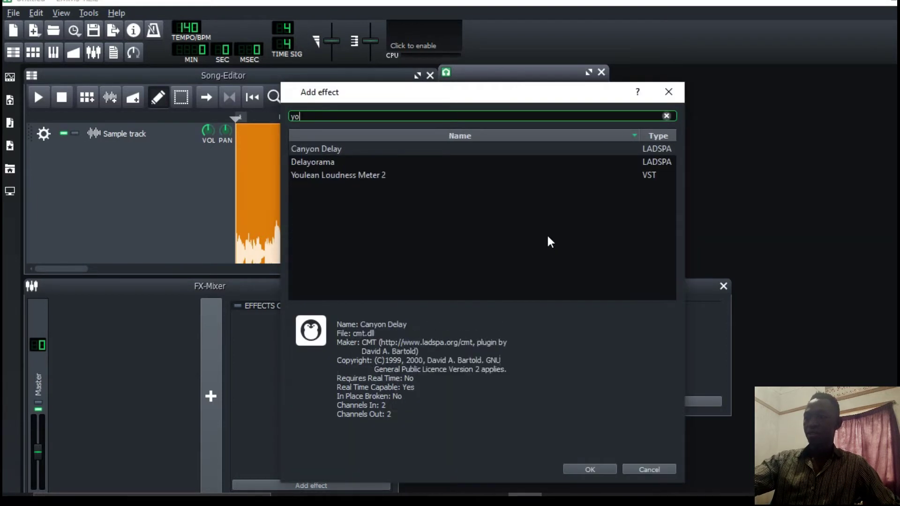
text(u)
double_click(393, 149)
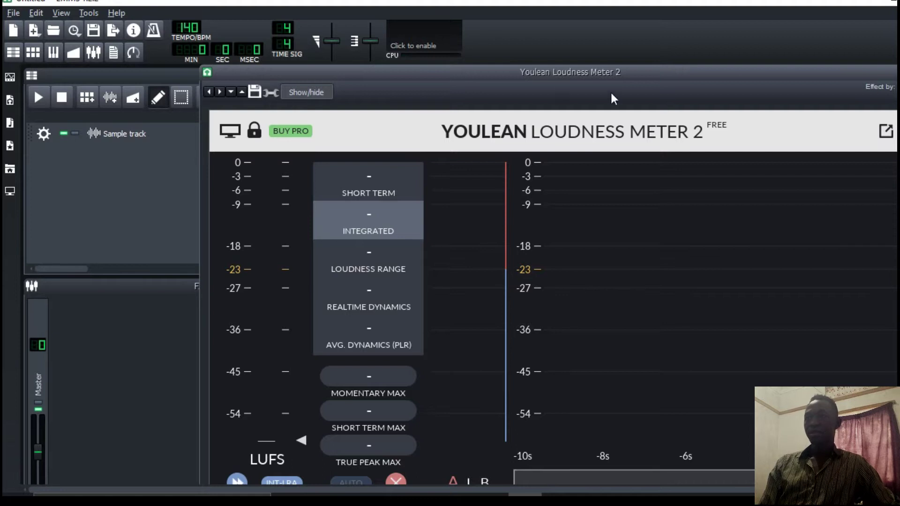
Step: Play the beginning of the song briefly through the loudness meter and stop it
scroll(290, 89, down, 3)
scroll(289, 89, up, 3)
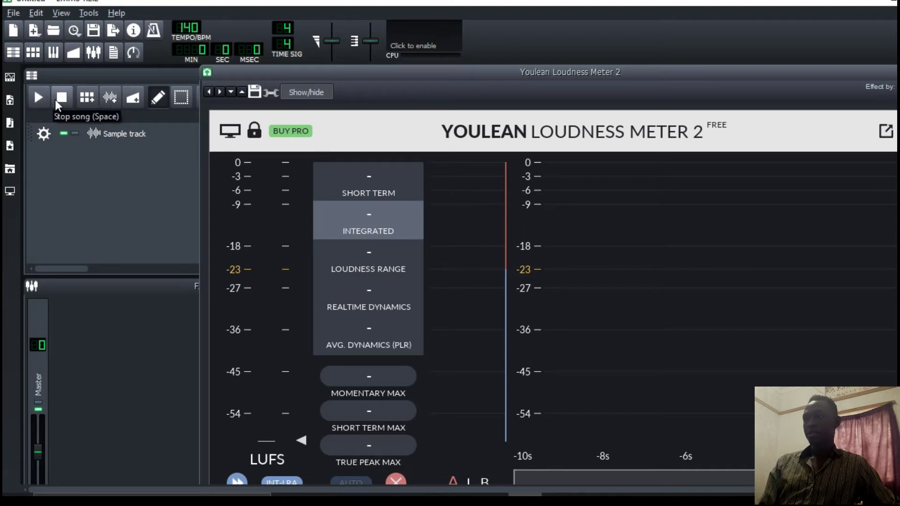
click(38, 99)
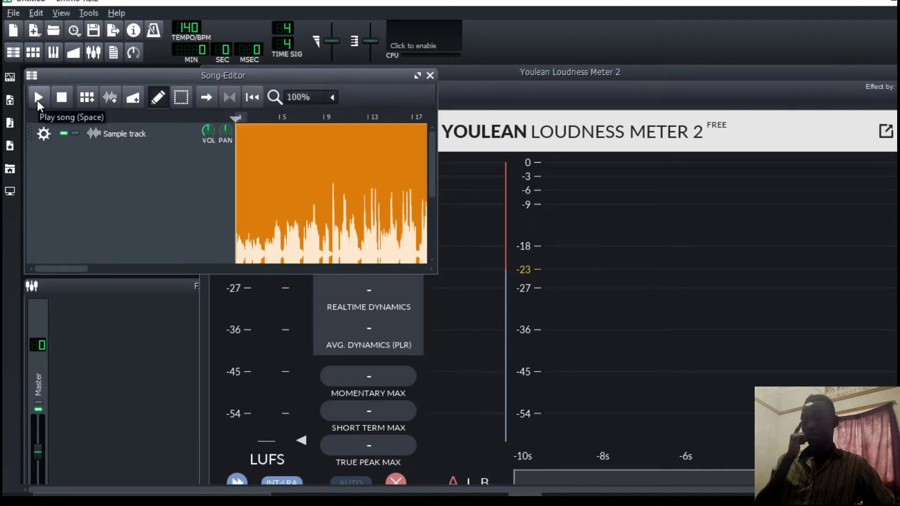
click(38, 98)
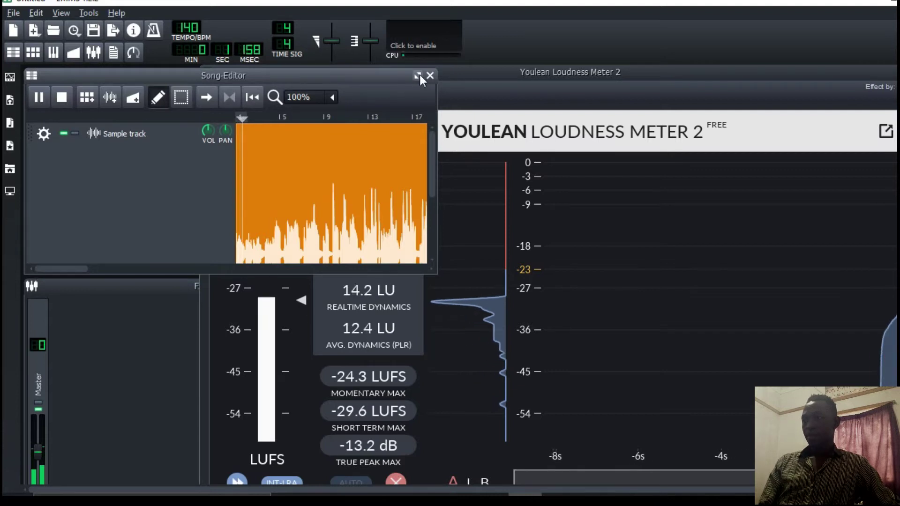
click(70, 98)
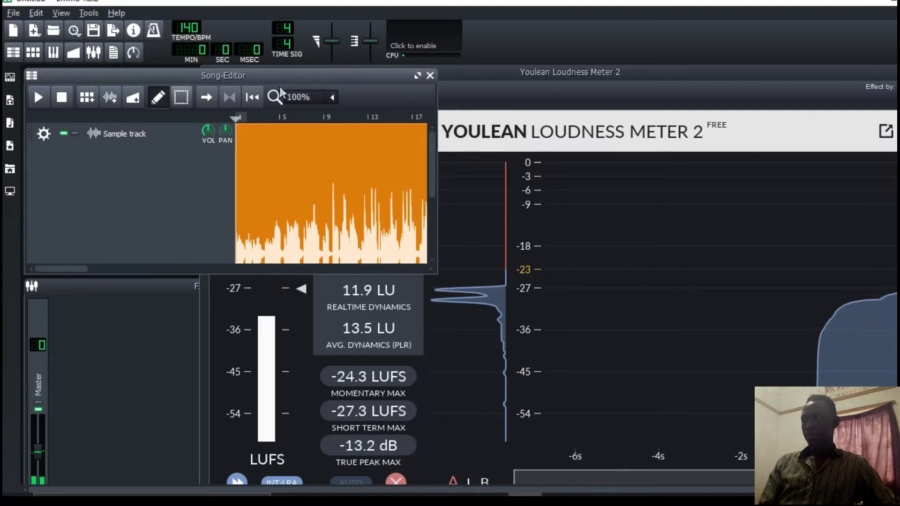
Step: Set the tempo to 80 BPM and enable a loop from bar 13 to bar 21 in the maximized Song-Editor
click(416, 76)
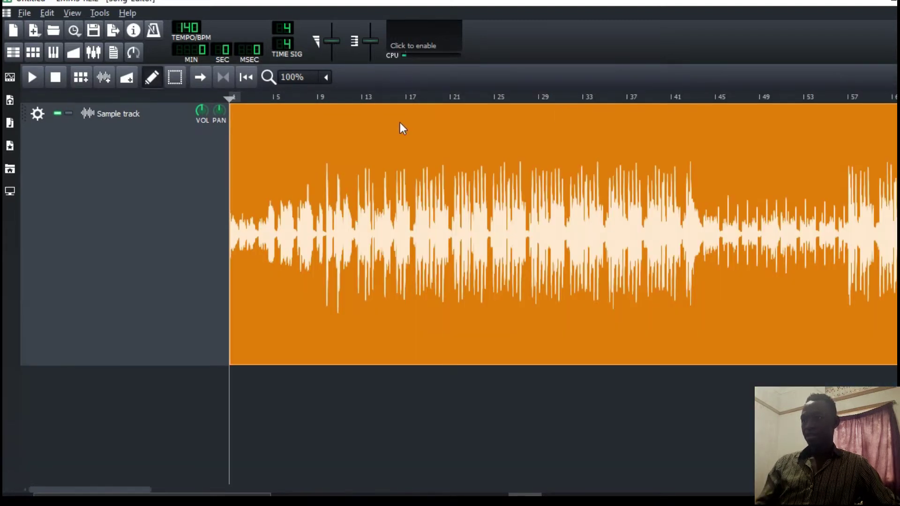
right_click(444, 96)
shift+right_click(357, 96)
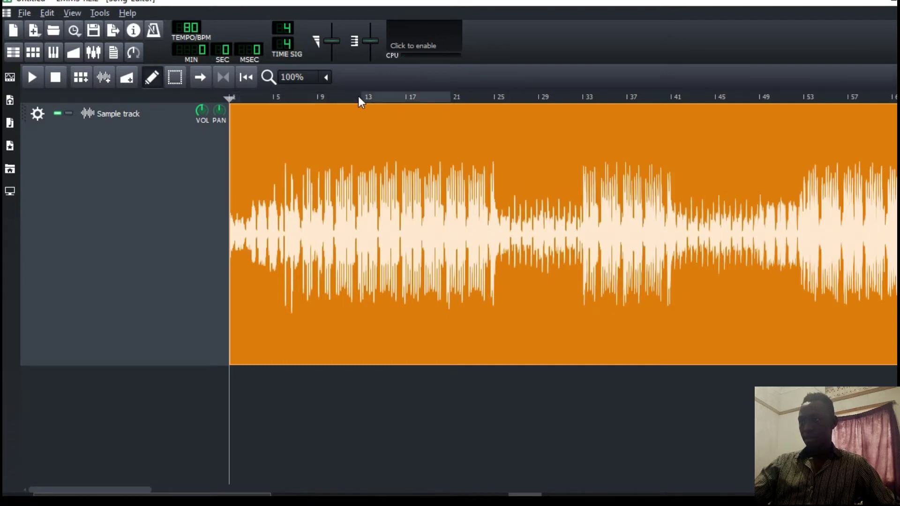
click(222, 83)
Step: Play the looped section, examine its integrated loudness in Youlean Loudness Meter 2, and close the meter's window
key(space)
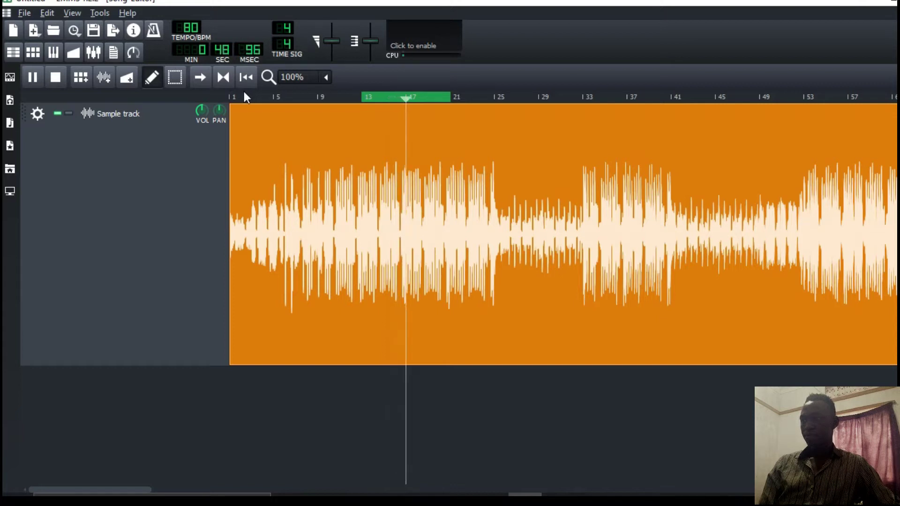
click(60, 81)
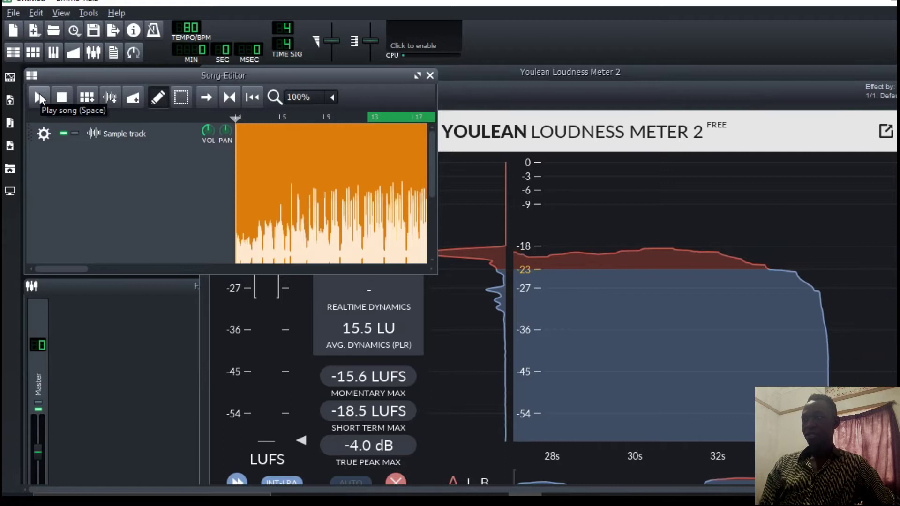
click(39, 94)
click(604, 89)
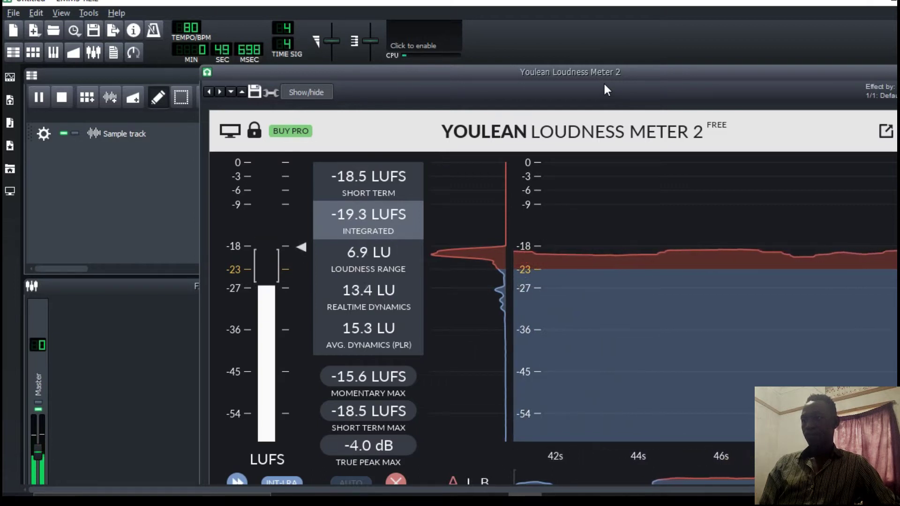
click(68, 104)
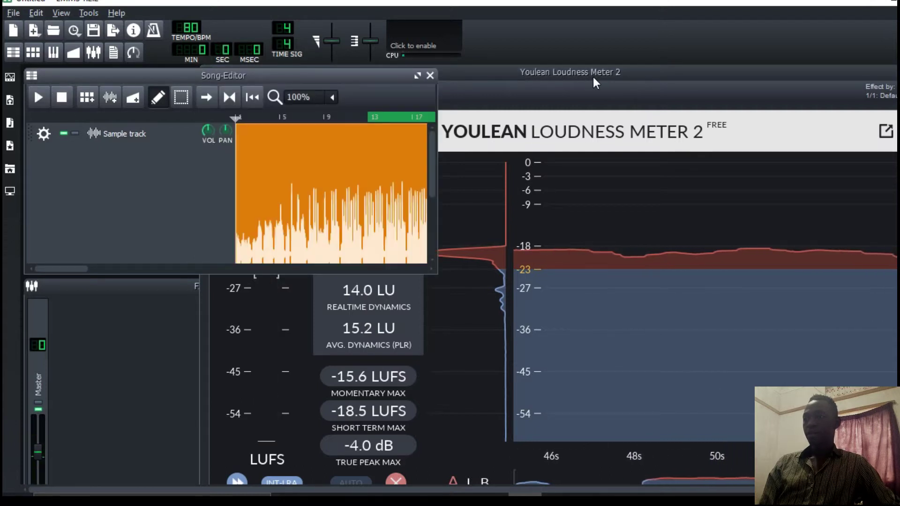
click(592, 78)
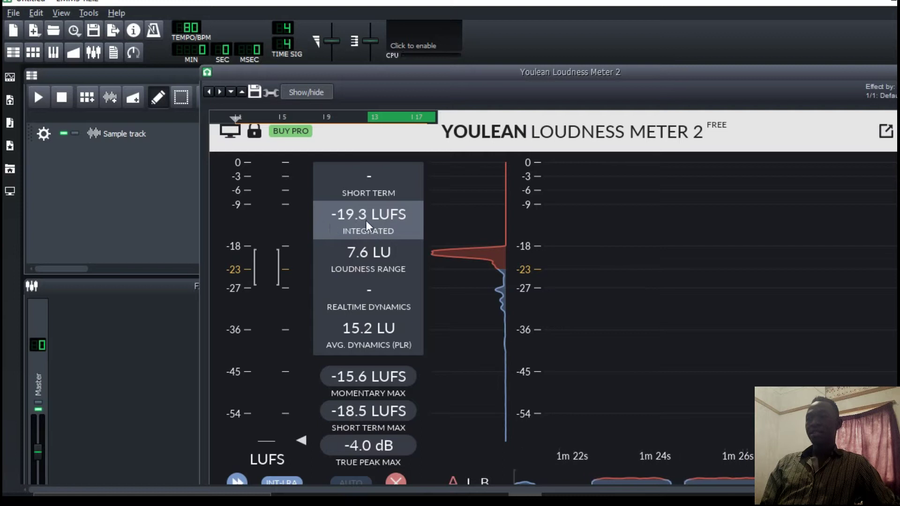
click(771, 117)
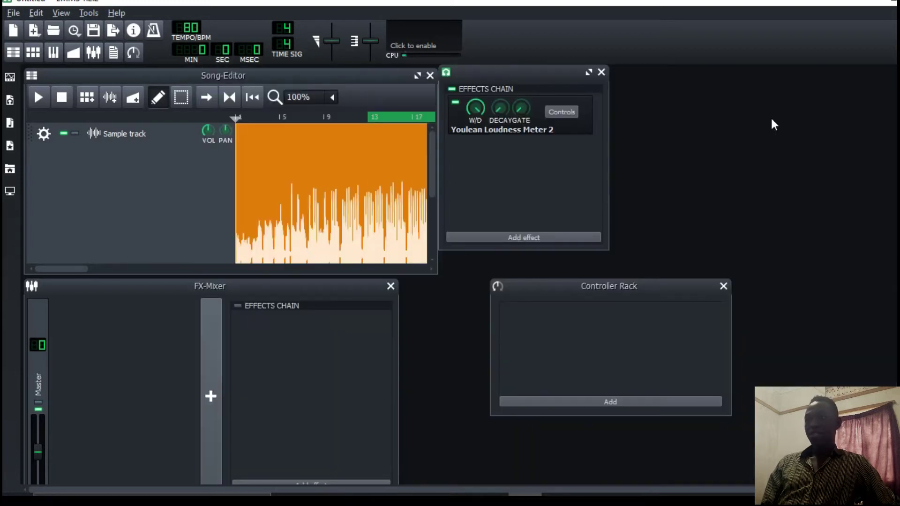
Step: Move the sample track's effects chain window clear of the Song-Editor while the loop plays, and stop playback
click(40, 103)
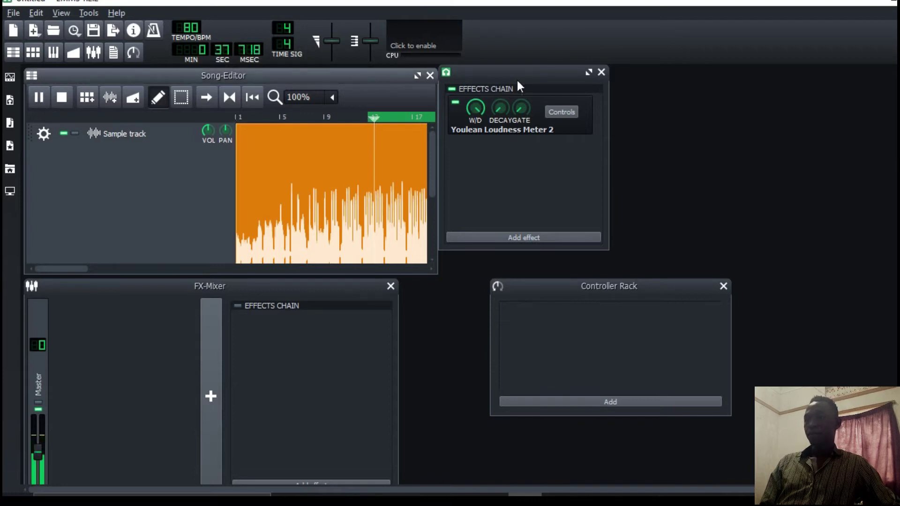
drag(543, 75, 595, 81)
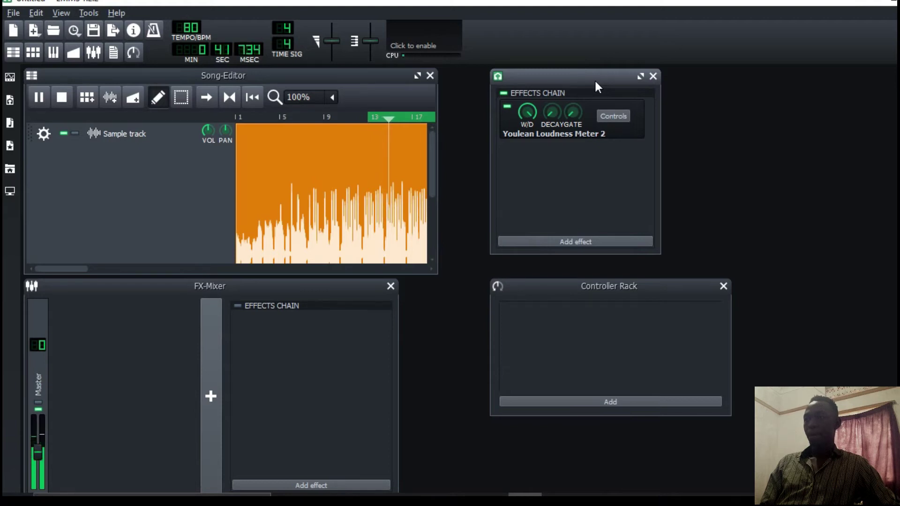
click(63, 100)
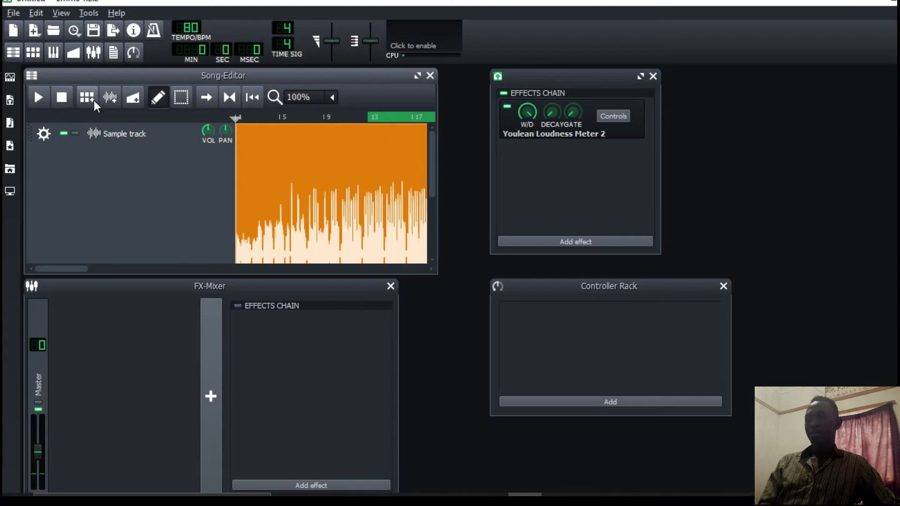
Step: Add the Ozone 9 Low End Focus VST to the sample track's effects chain and move its window up
click(549, 229)
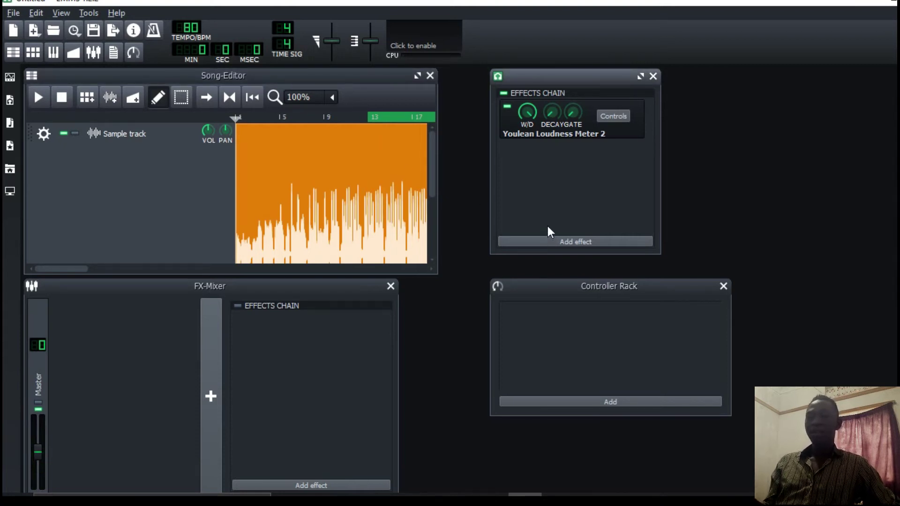
click(518, 242)
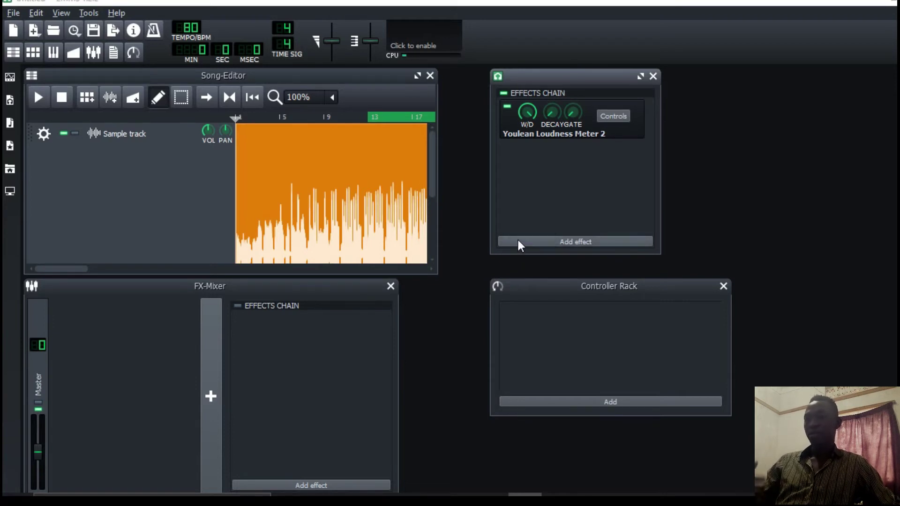
text(lo)
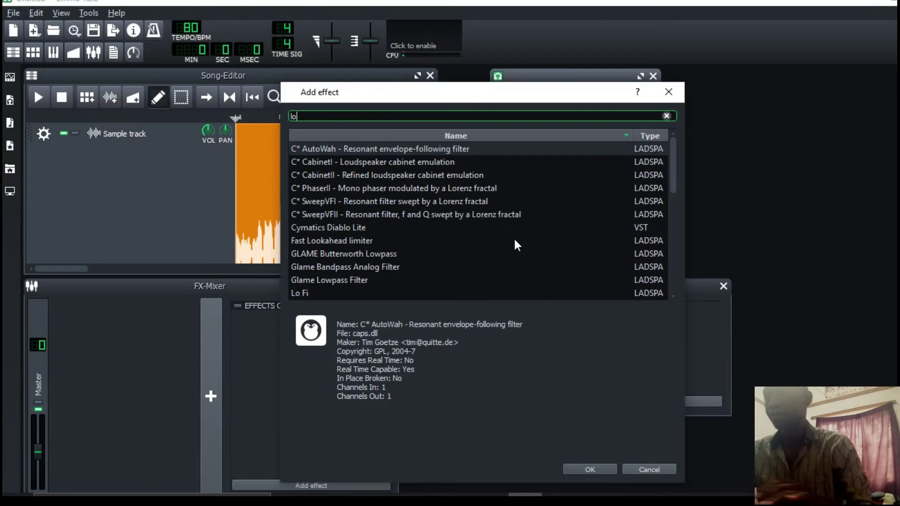
text(w)
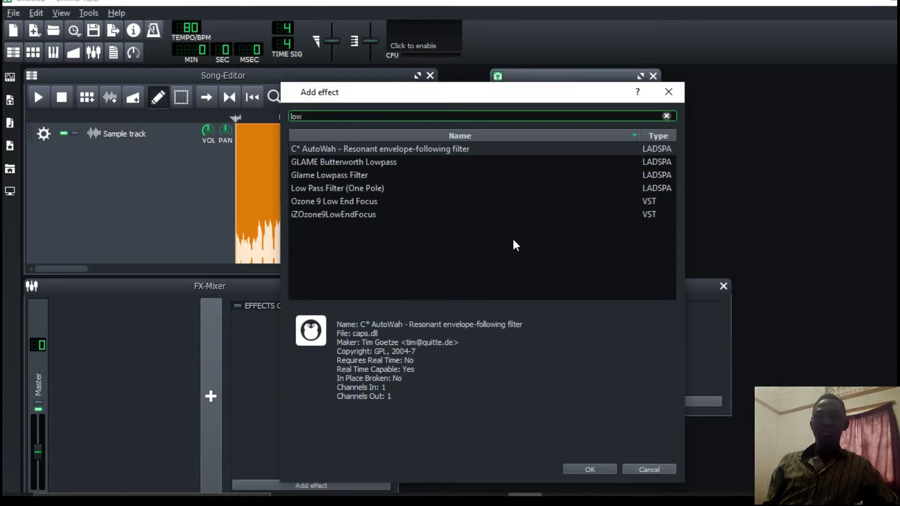
double_click(338, 204)
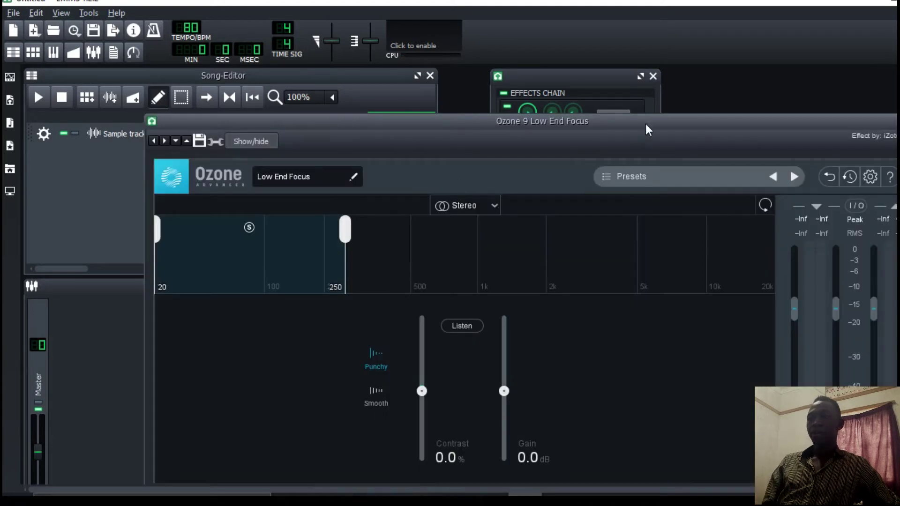
drag(645, 123, 682, 76)
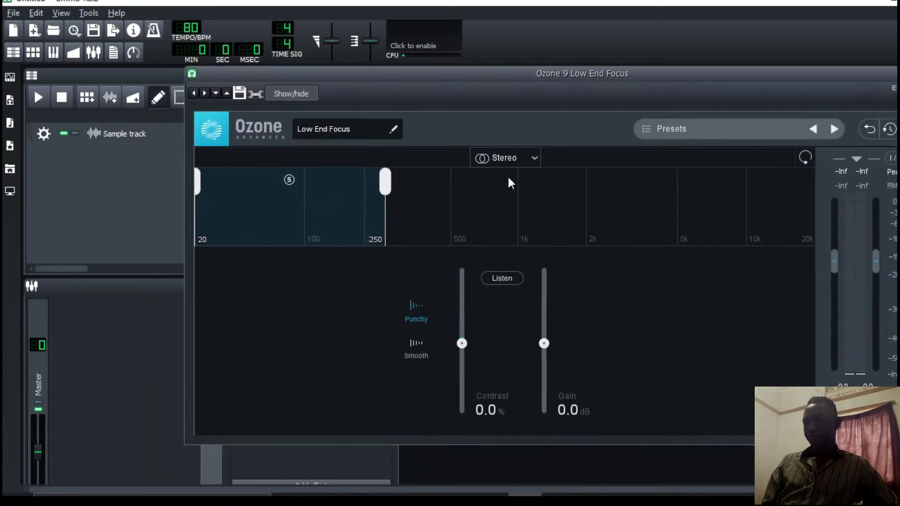
Step: Play the loop with Listen enabled and set Low End Focus's upper frequency limit to 263 Hz and its gain to 1.0 dB
drag(386, 187, 390, 190)
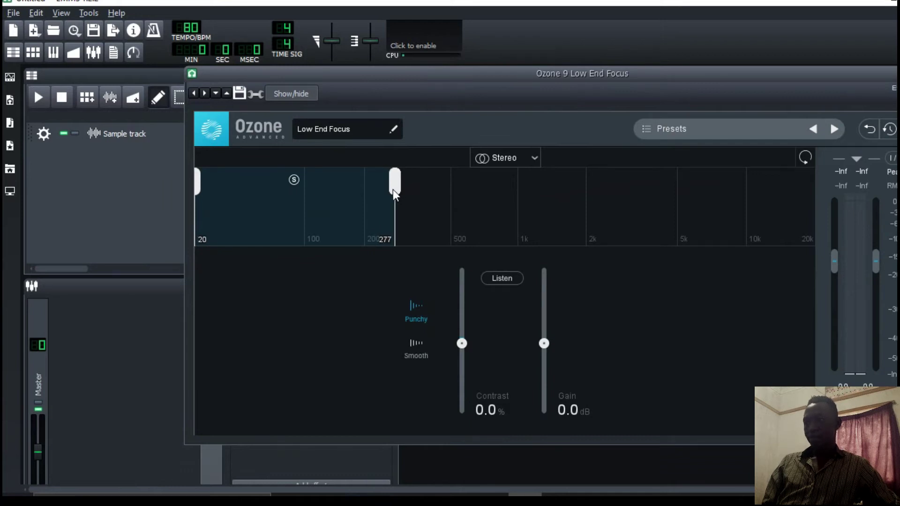
click(38, 97)
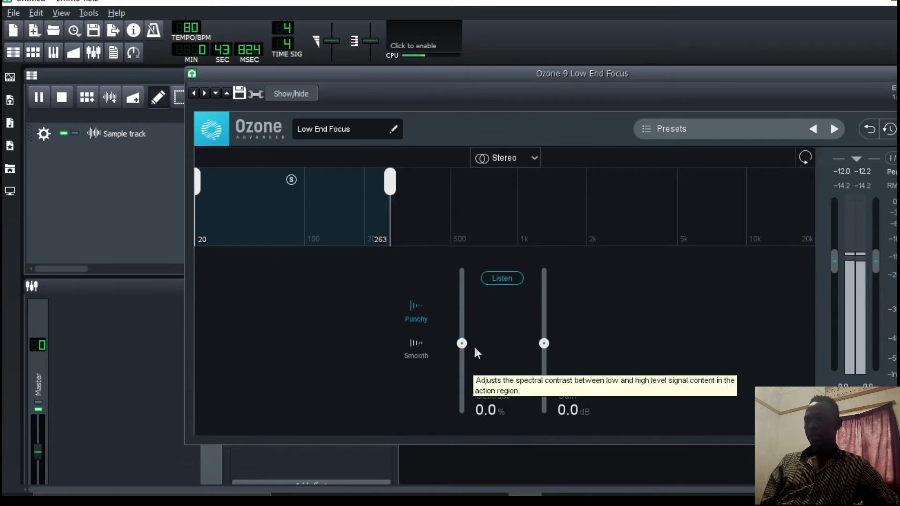
scroll(549, 338, up, 2)
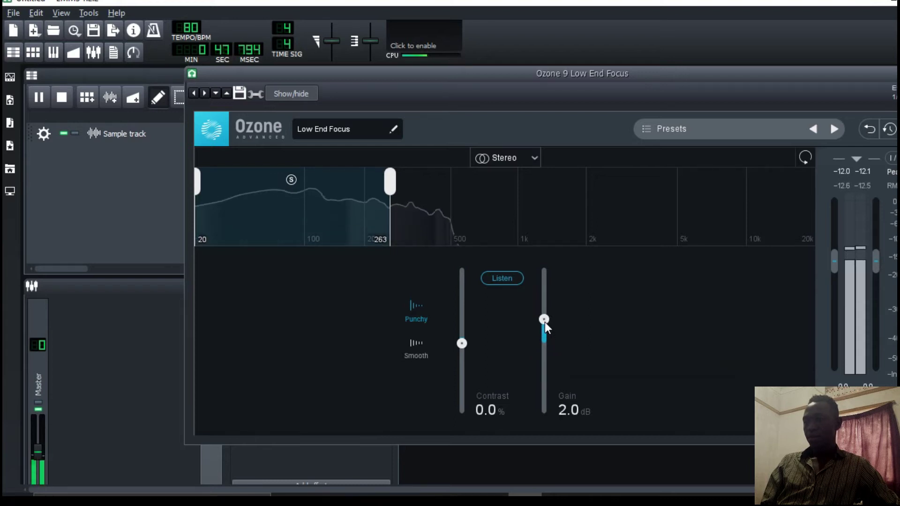
scroll(544, 322, down, 1)
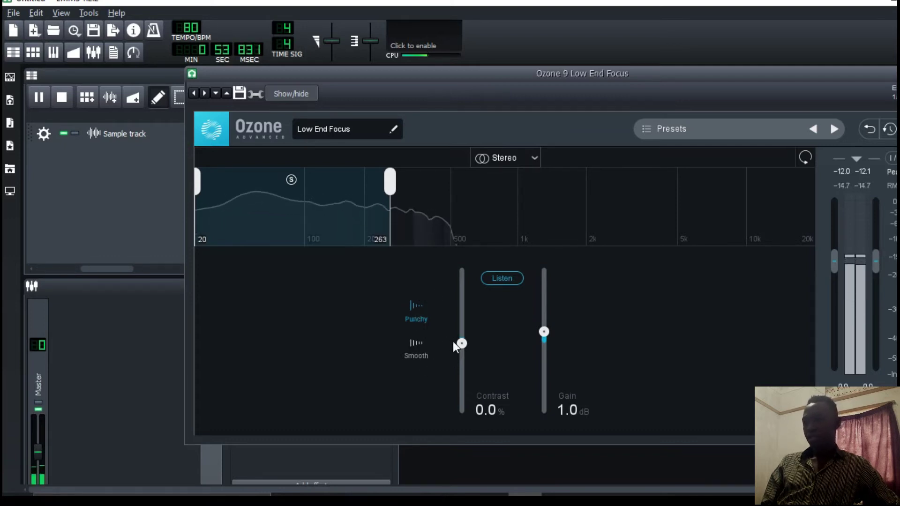
Step: Raise the Contrast of Low End Focus to 58.2% while the loop plays
drag(462, 342, 462, 329)
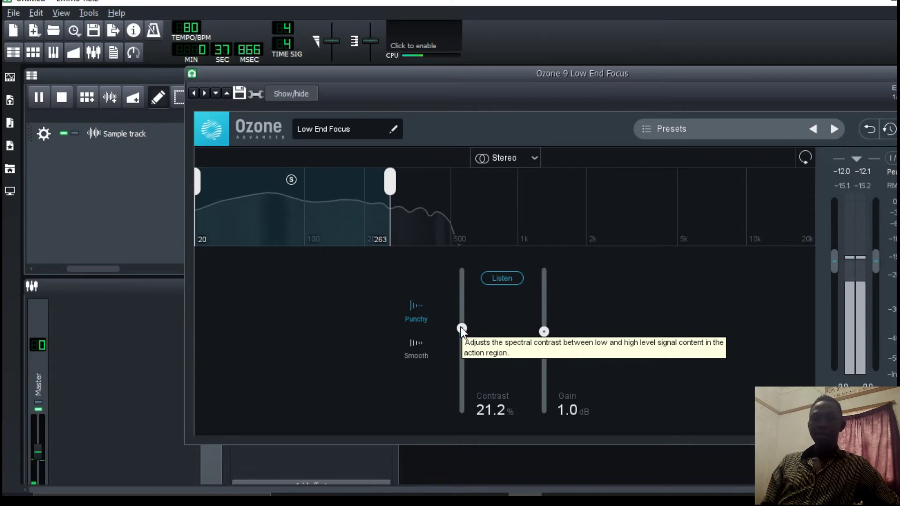
scroll(461, 328, up, 4)
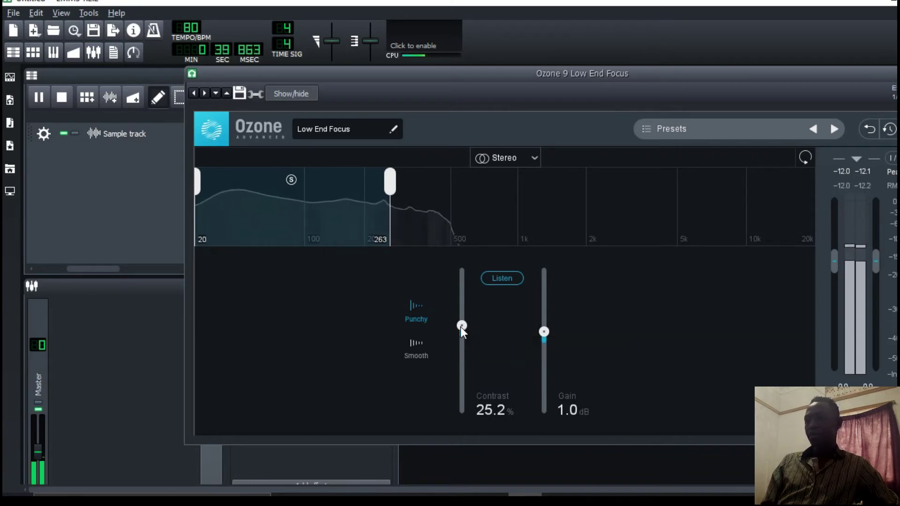
scroll(460, 327, up, 10)
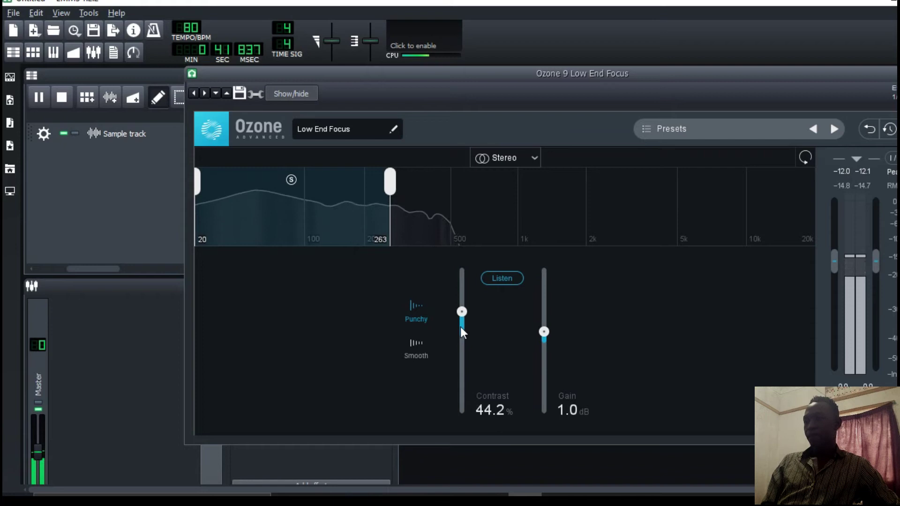
scroll(461, 327, up, 5)
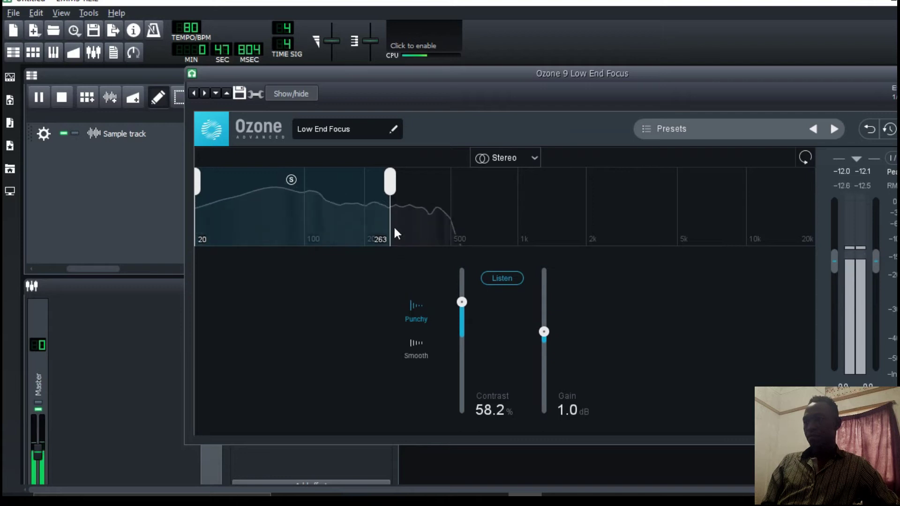
Step: Compare the low end with Listen on and off, leave Listen disabled, and stop playback
click(505, 279)
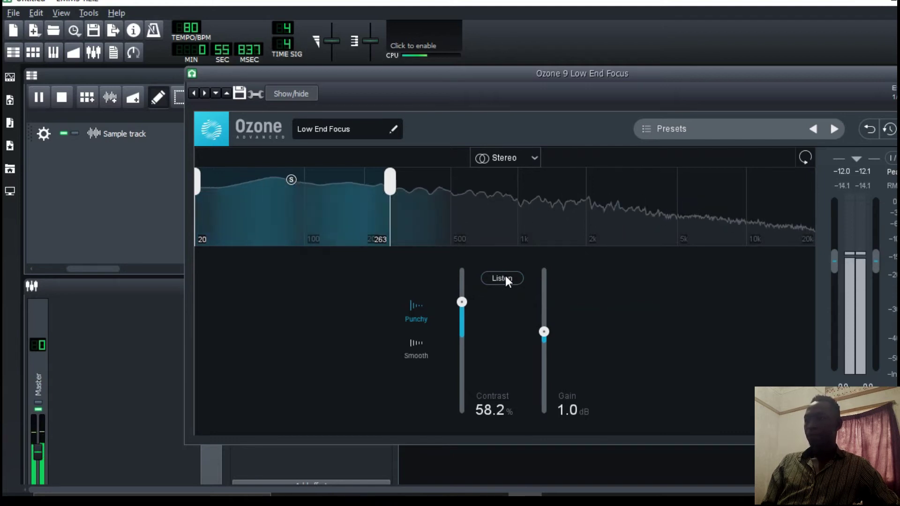
click(502, 278)
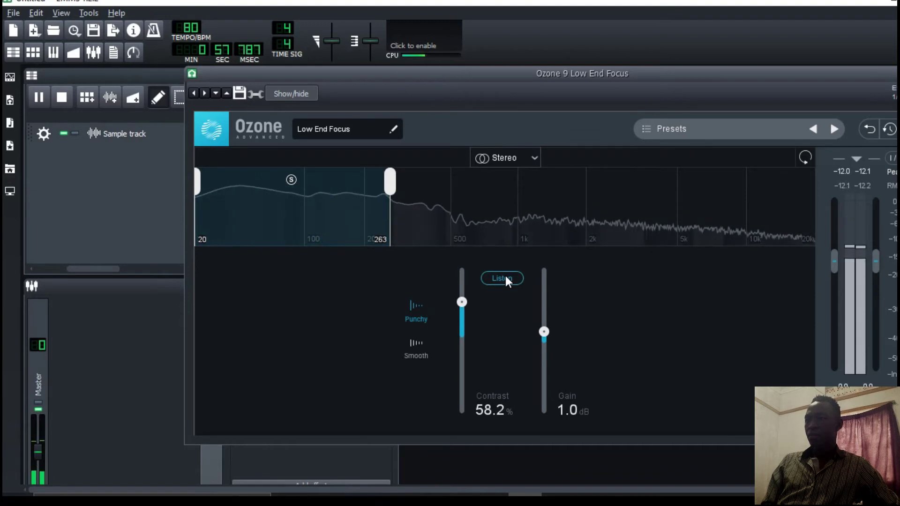
click(504, 278)
click(64, 101)
click(65, 102)
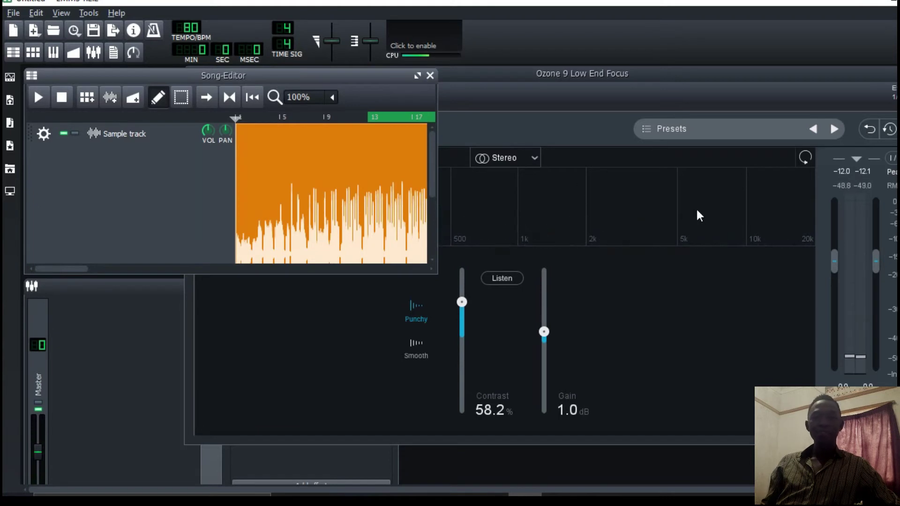
Step: Close the Low End Focus window and move this effect above Youlean Loudness Meter 2 in the effects chain
click(871, 75)
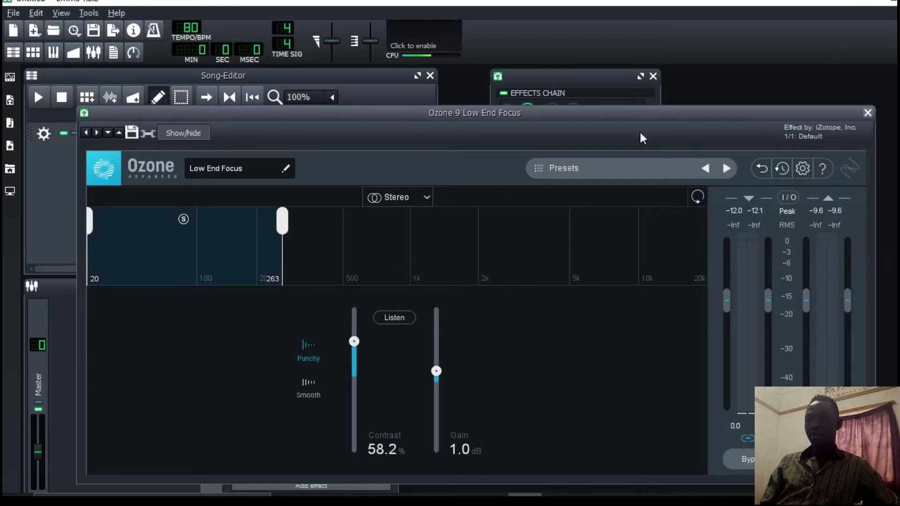
click(866, 107)
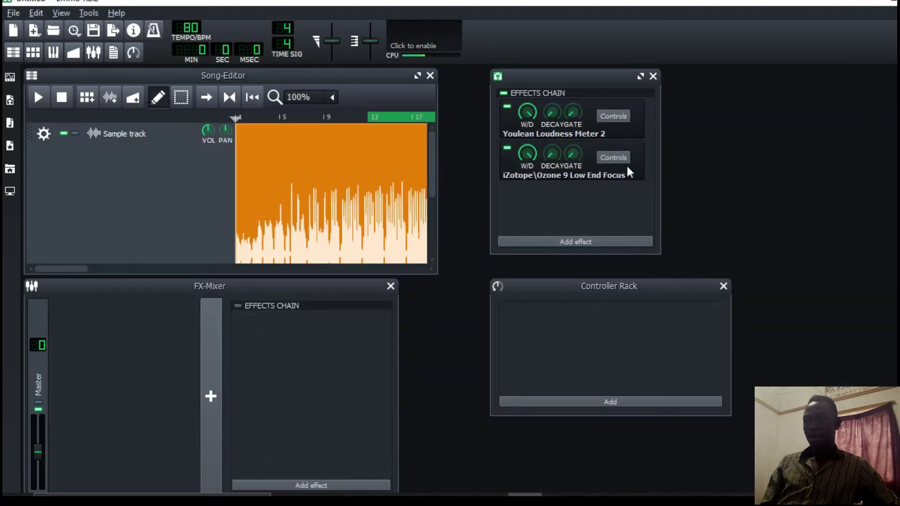
right_click(637, 158)
click(666, 189)
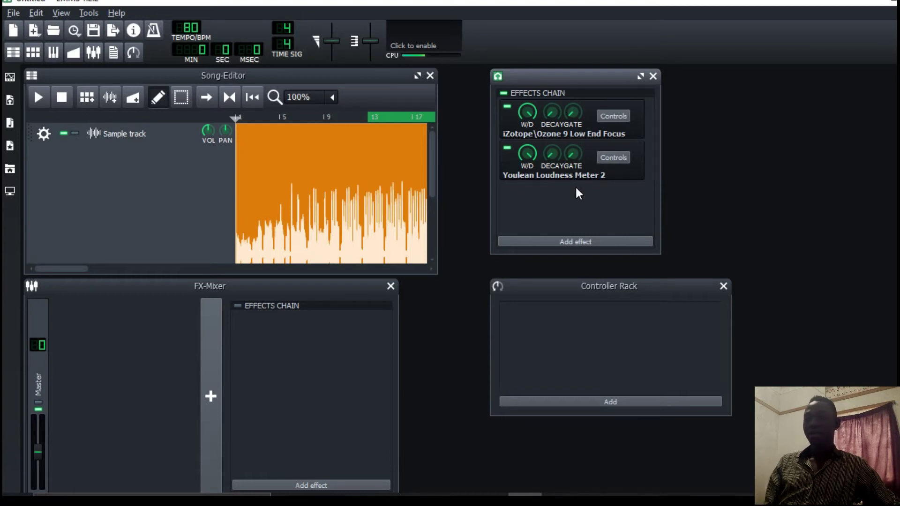
Step: Search the effects for "rea", add reaeq-standalone to the sample track's chain, and move the ReaEQ window beside the Song-Editor
click(550, 241)
text(e)
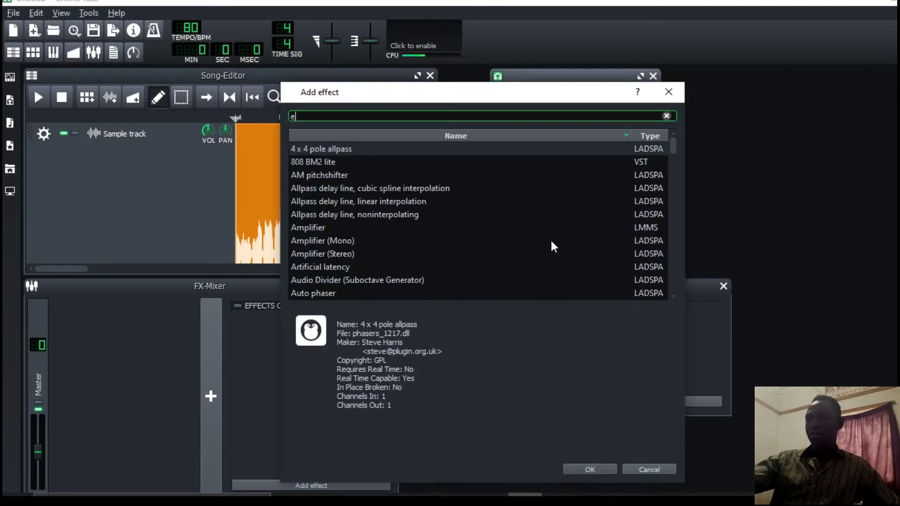
key(BackSpace)
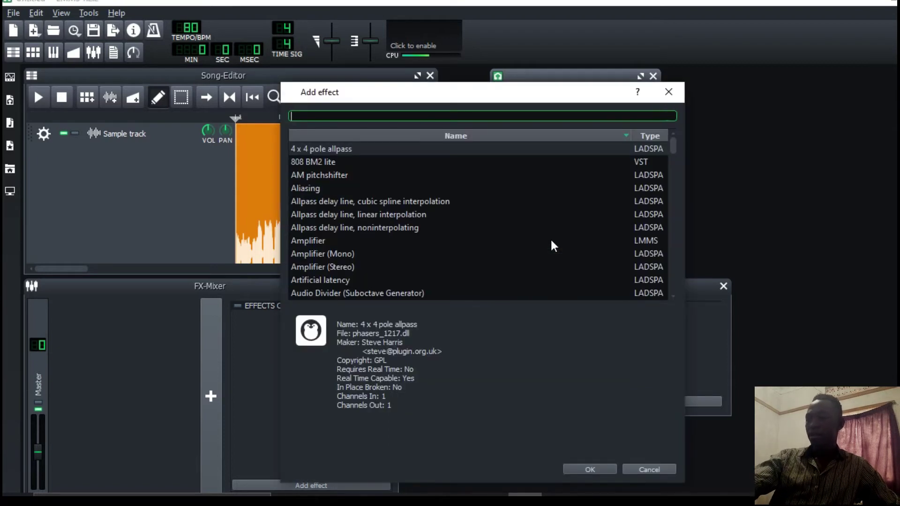
text(pr)
key(BackSpace)
key(BackSpace)
text(rea)
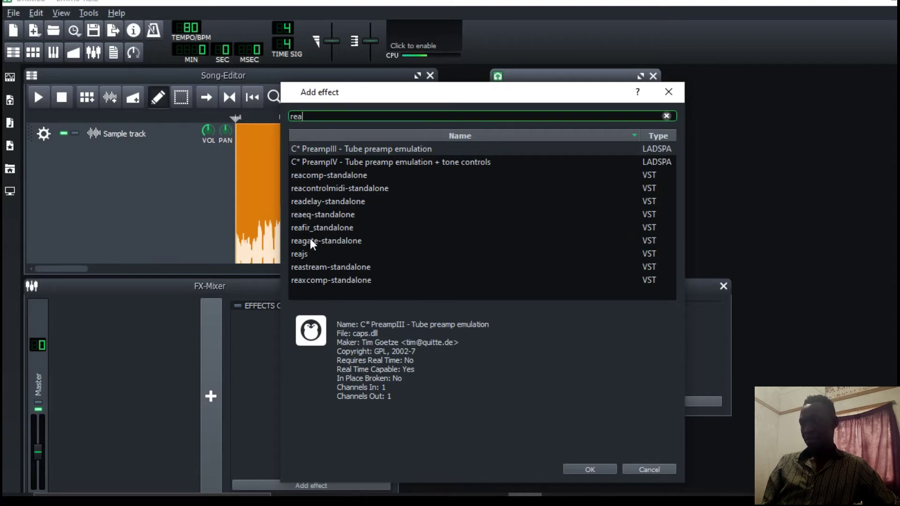
double_click(311, 219)
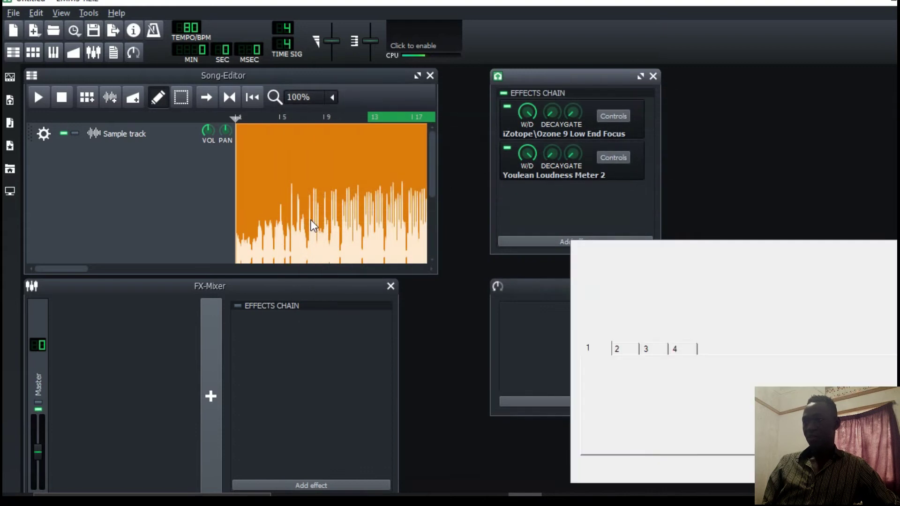
drag(796, 209, 633, 146)
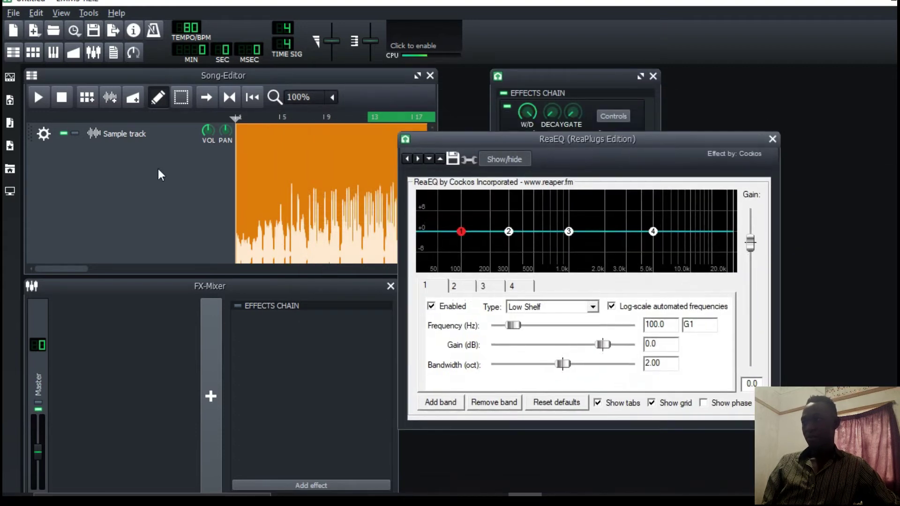
Step: Play the looped section, examine its frequency spectrum in ReaEQ, and stop playback
click(39, 97)
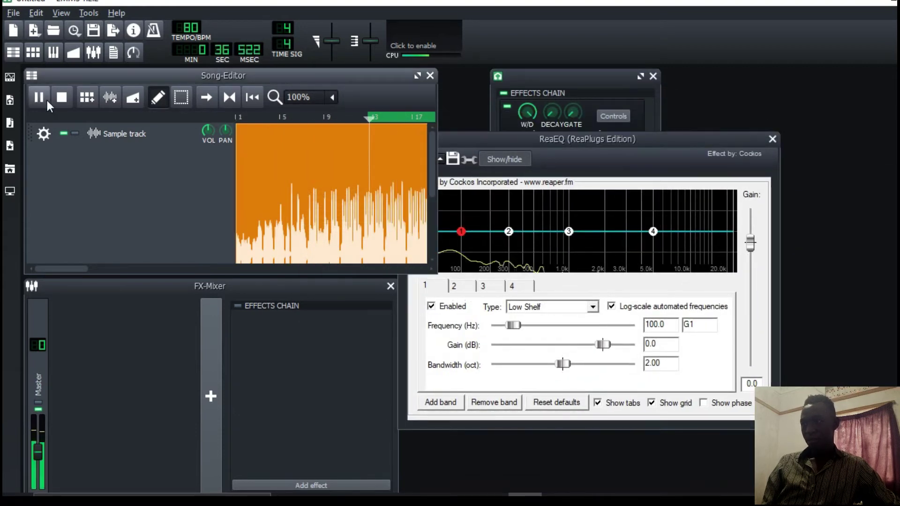
click(636, 142)
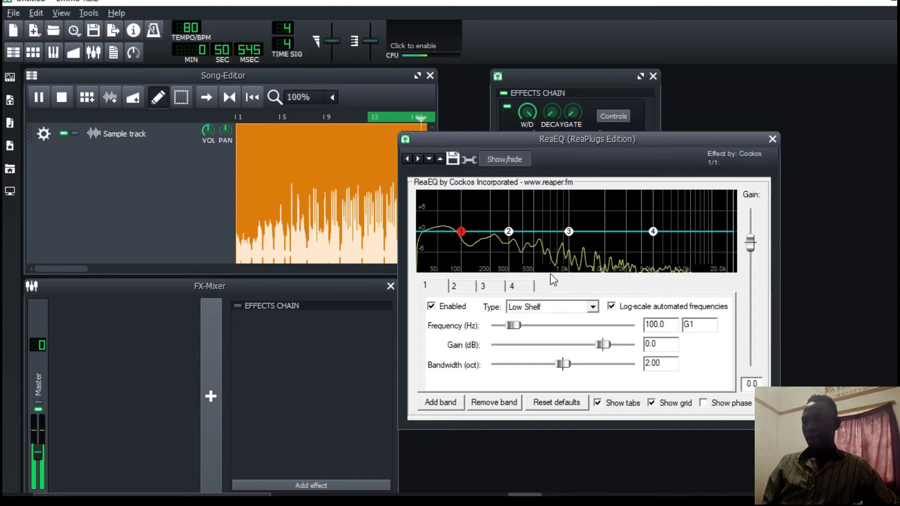
click(66, 104)
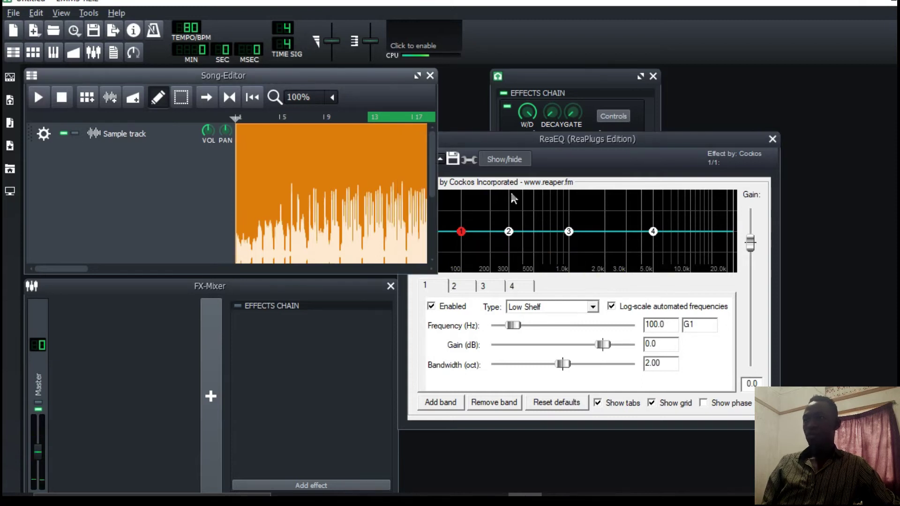
Step: Check the order of the effects chain and reposition the ReaEQ window so it leaves the first effect uncovered
drag(582, 146, 630, 132)
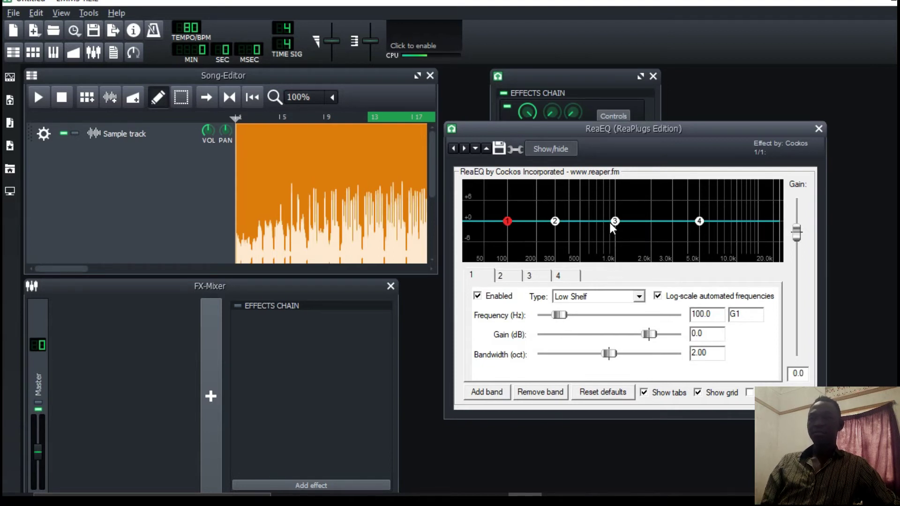
click(559, 78)
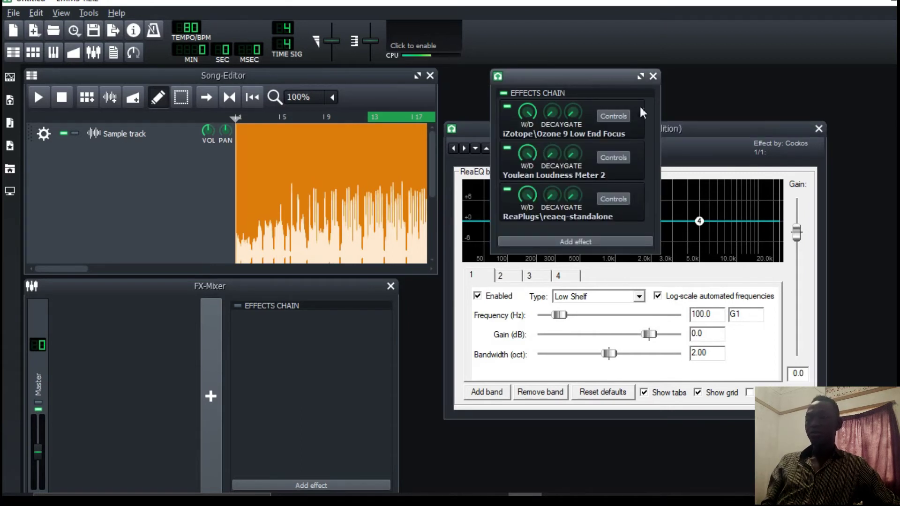
click(726, 137)
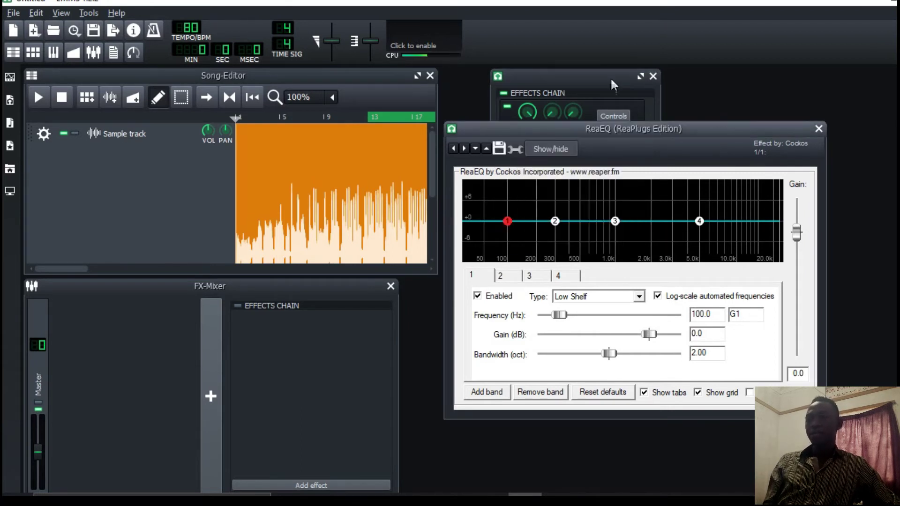
click(609, 76)
click(724, 133)
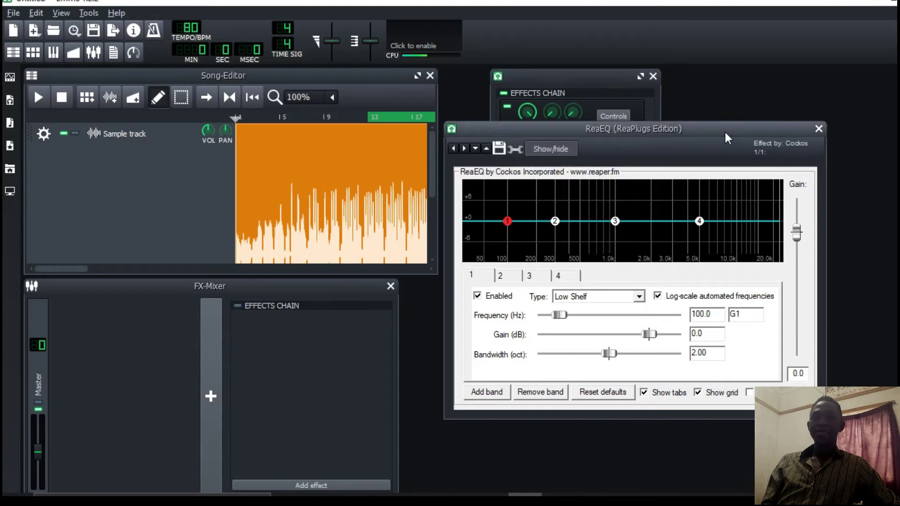
drag(724, 130, 720, 159)
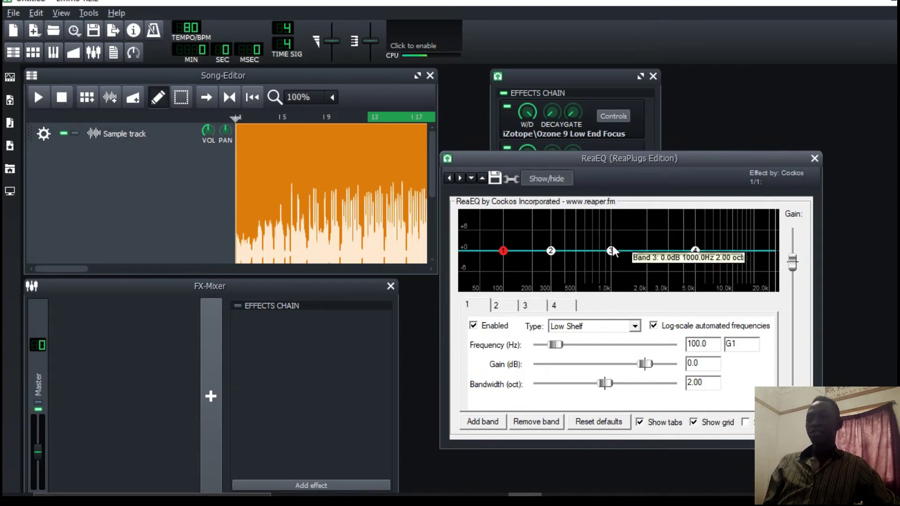
Step: Play the loop and boost ReaEQ's band 3 at 1000 Hz to a gain of 2.6 dB
click(38, 97)
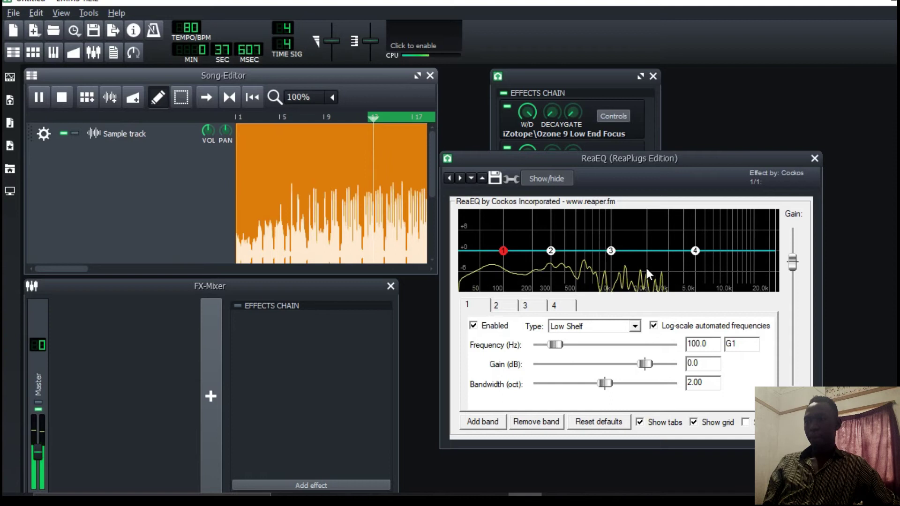
drag(610, 253, 611, 249)
mouse_move(612, 252)
mouse_down()
mouse_move(612, 238)
mouse_move(612, 253)
mouse_up()
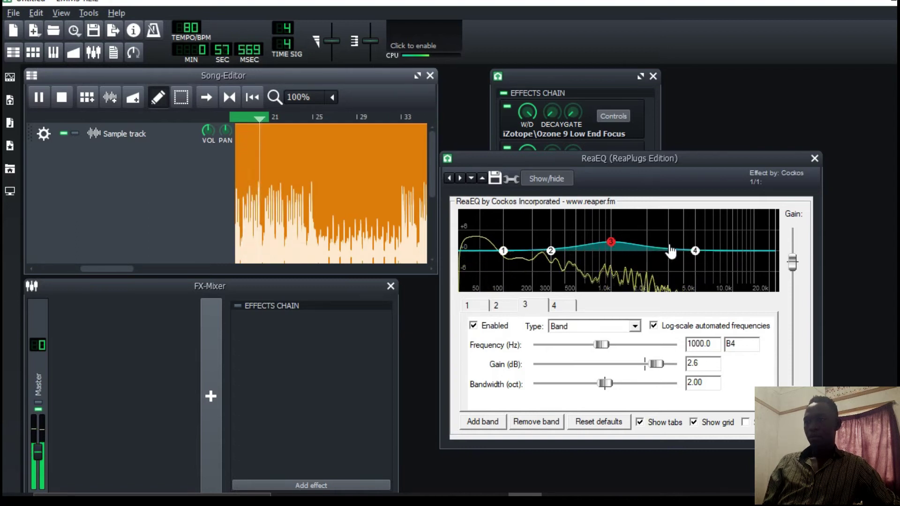
Step: Boost ReaEQ's band 4 high shelf to 1.8 dB at 5065.4 Hz, and lower bands 1 and 2, with band 2 at -1.0 dB
click(695, 251)
drag(695, 257, 696, 250)
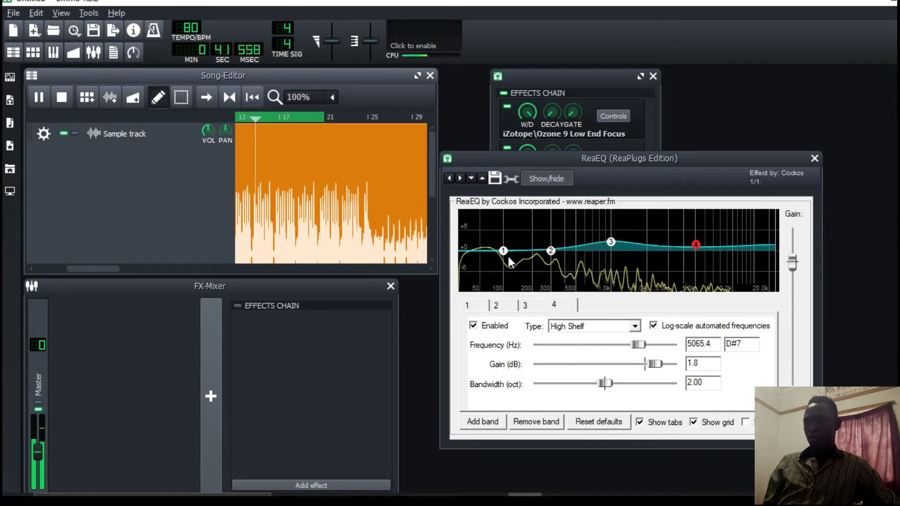
mouse_move(505, 255)
drag(505, 256, 553, 256)
click(552, 252)
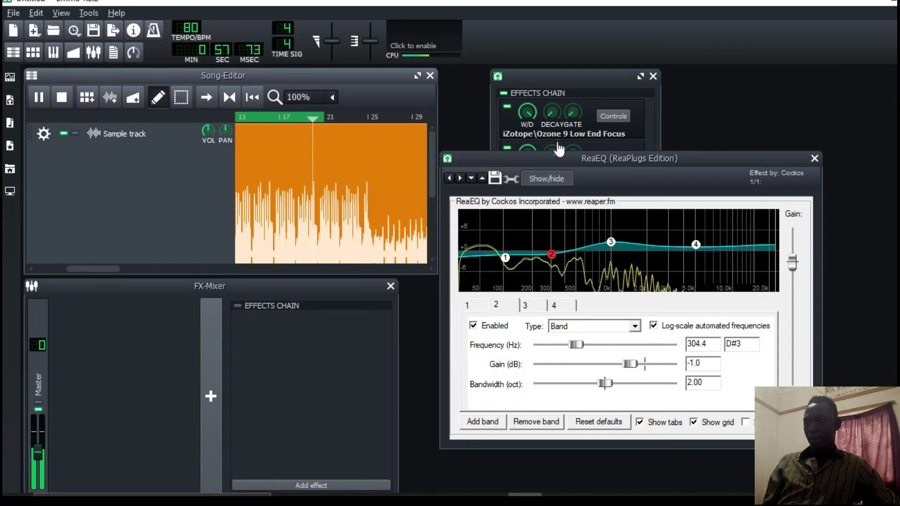
Step: Toggle reaeq-standalone off and on in the effects chain to compare the sound during playback, and stop the song
click(559, 83)
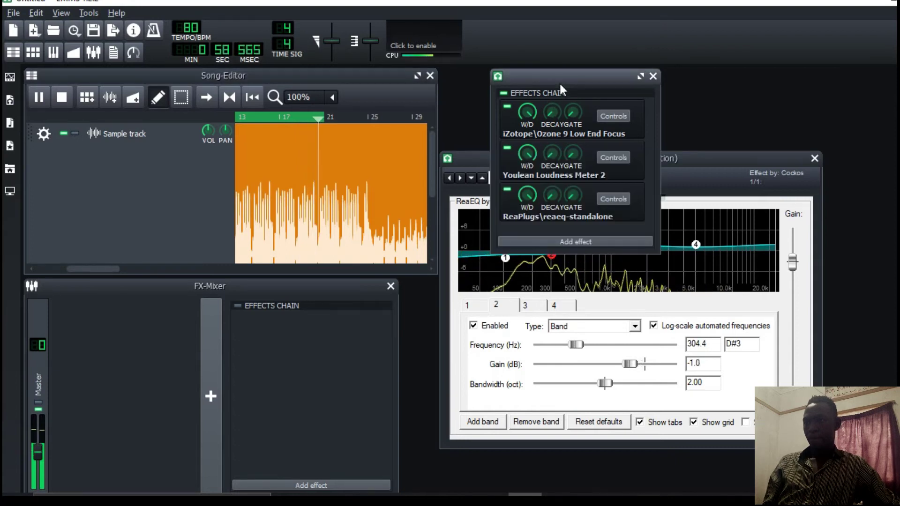
click(508, 189)
click(509, 191)
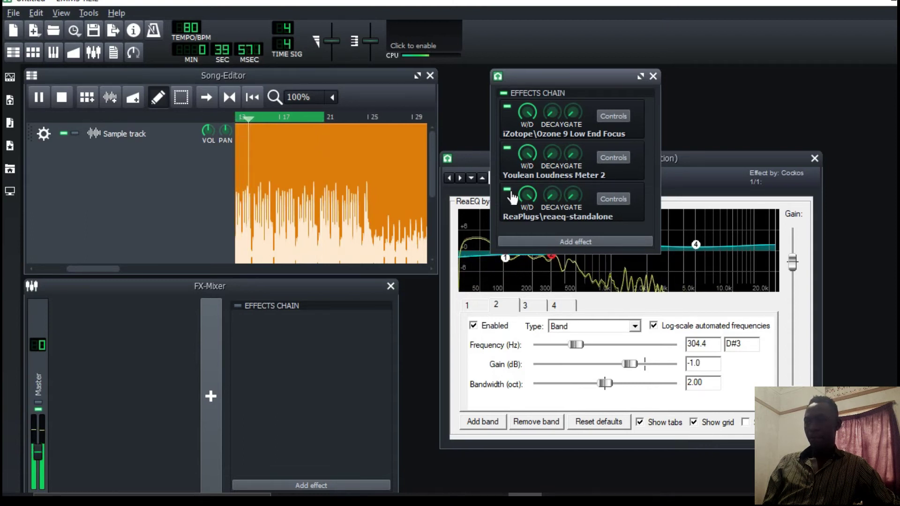
key(space)
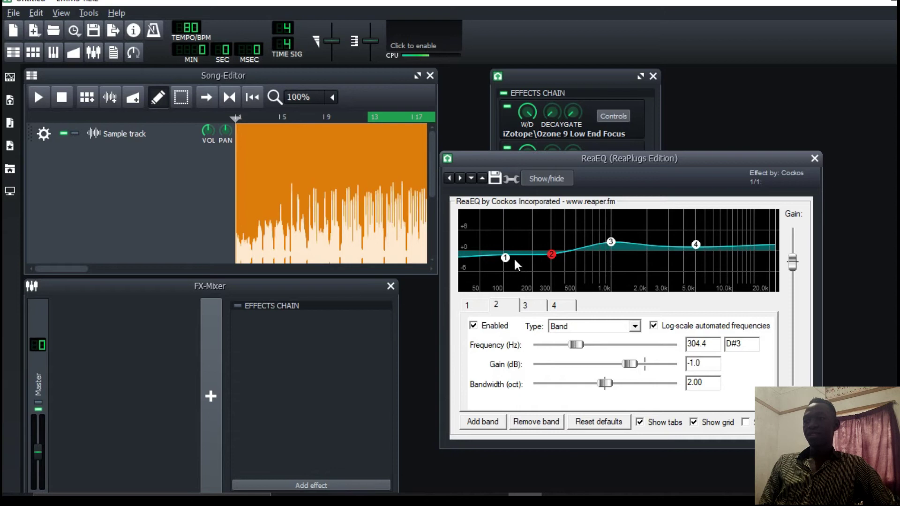
Step: Close the ReaEQ window, search the effects for "nov", and add TDR Nova to the sample track's chain
mouse_move(506, 260)
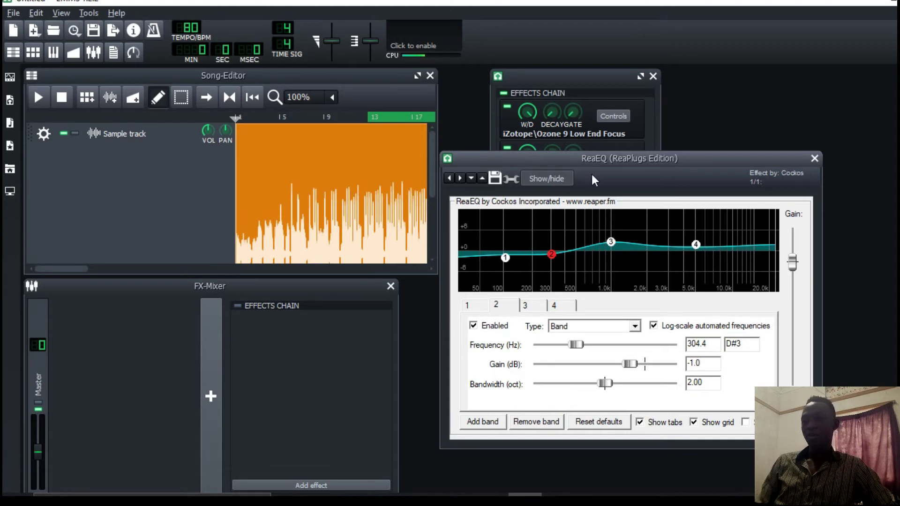
drag(643, 164, 649, 153)
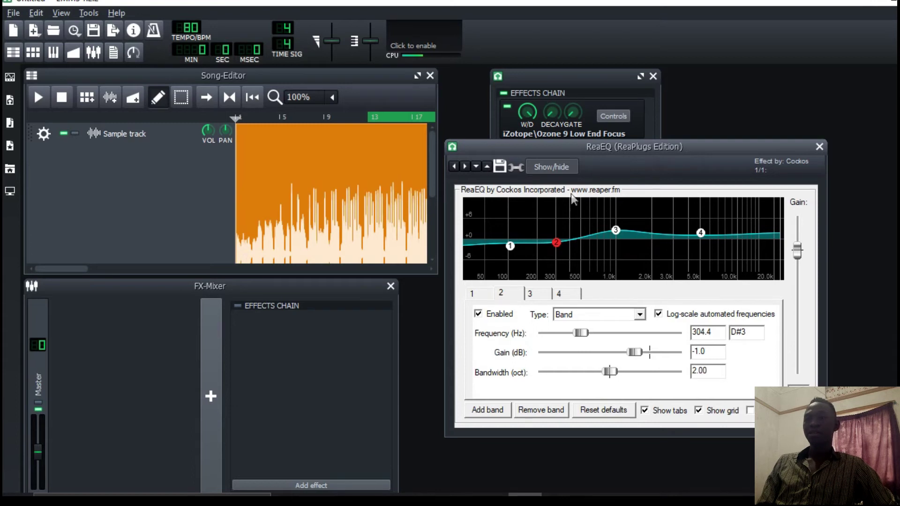
click(819, 148)
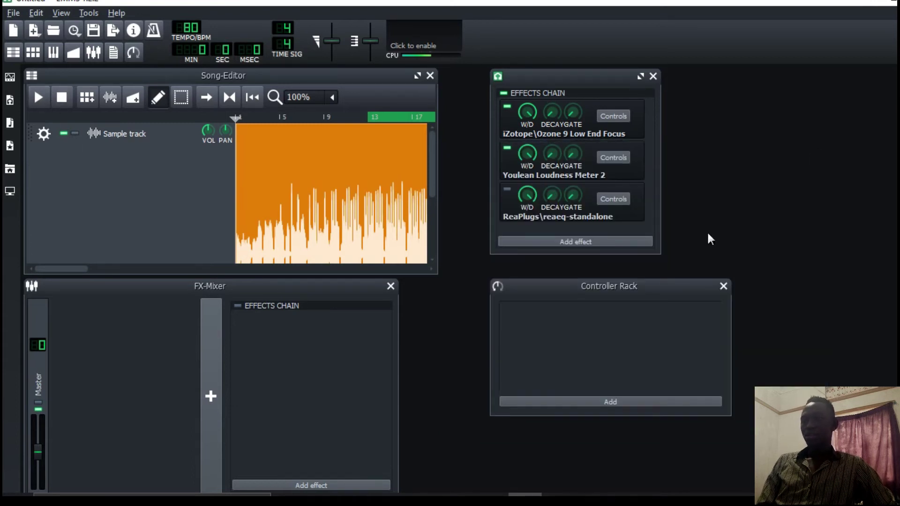
click(611, 243)
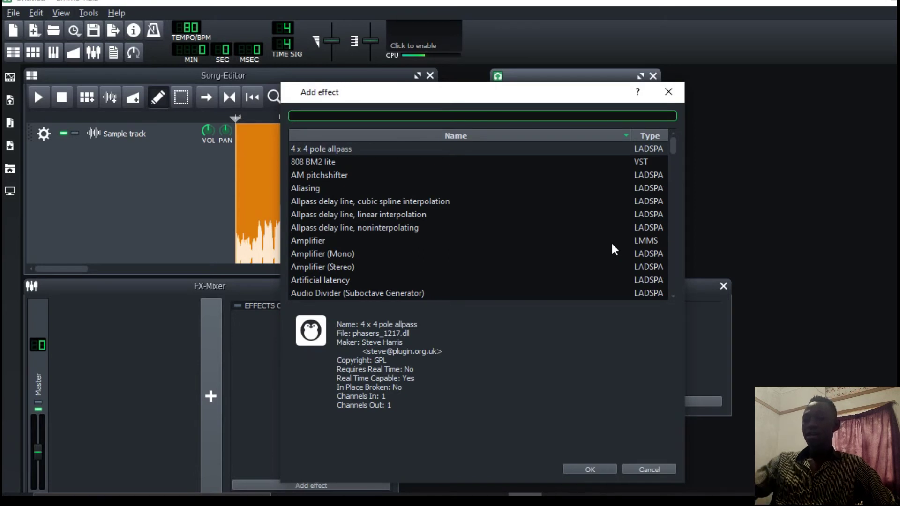
text(n)
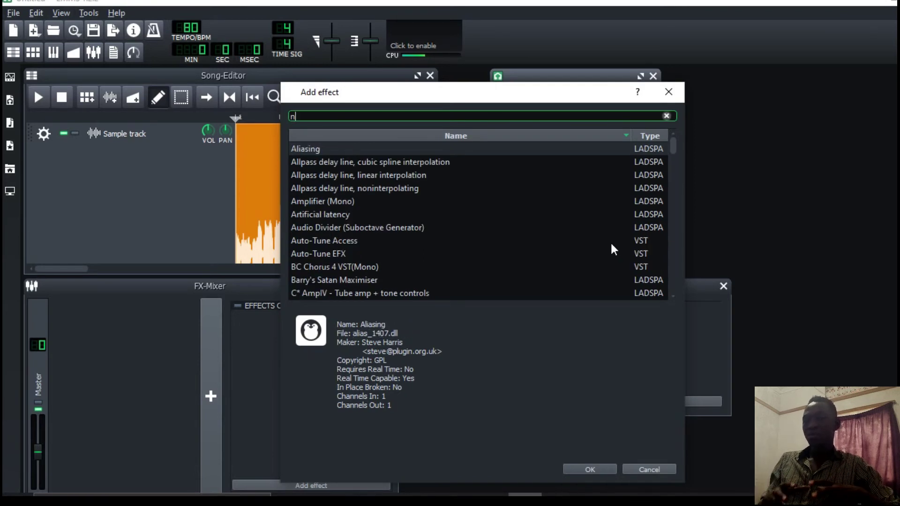
text(ov)
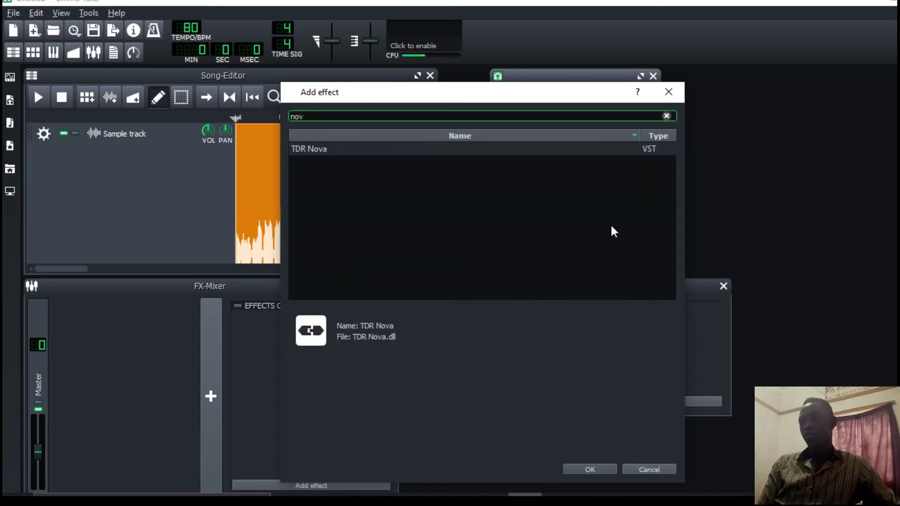
double_click(345, 145)
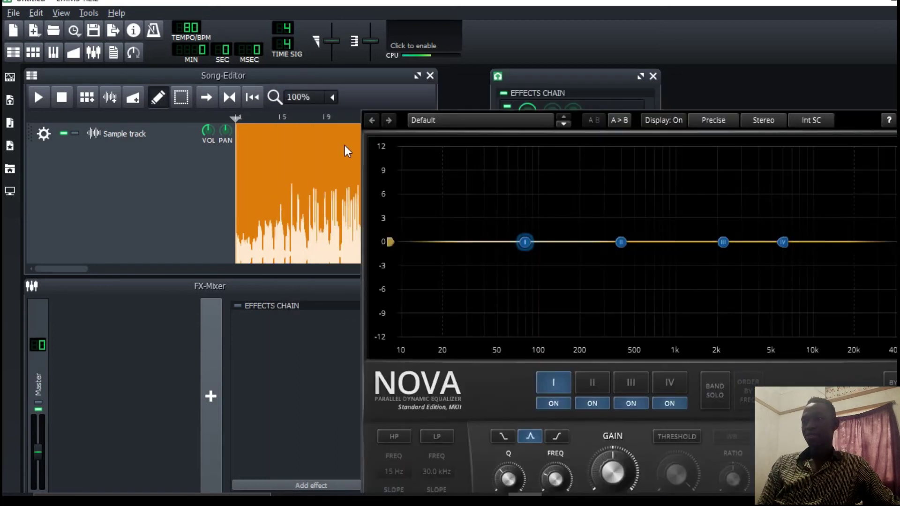
Step: Play the loop and set TDR Nova's band I to -0.9 dB at 96 Hz with its threshold enabled at -2.5 dB
click(43, 102)
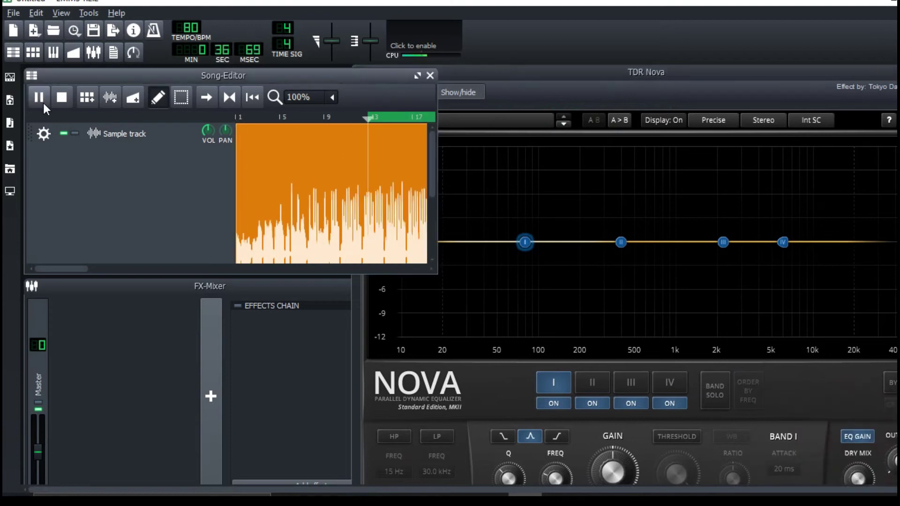
click(690, 81)
drag(704, 72, 586, 61)
drag(416, 202, 416, 209)
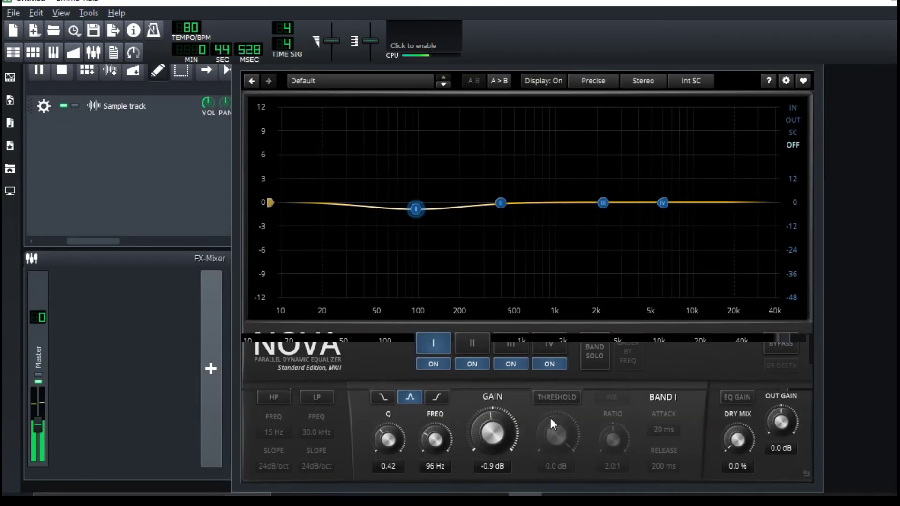
click(555, 404)
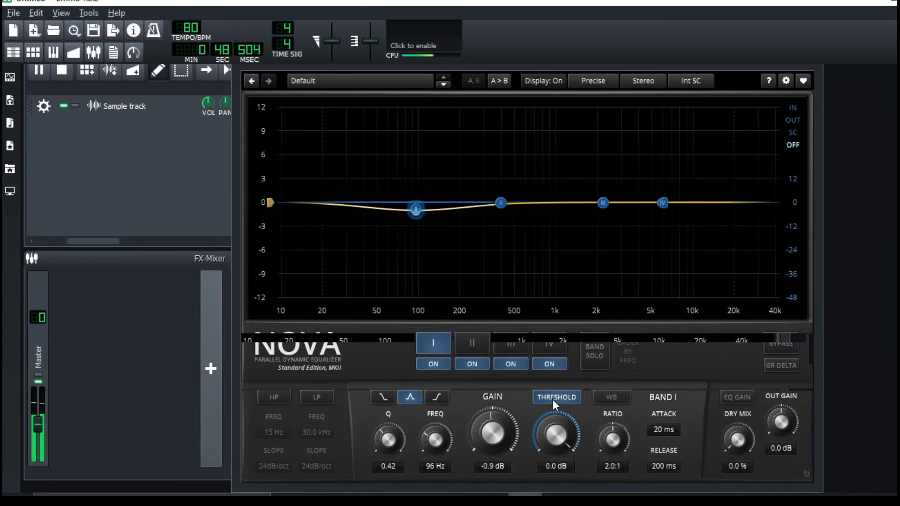
drag(560, 449, 560, 489)
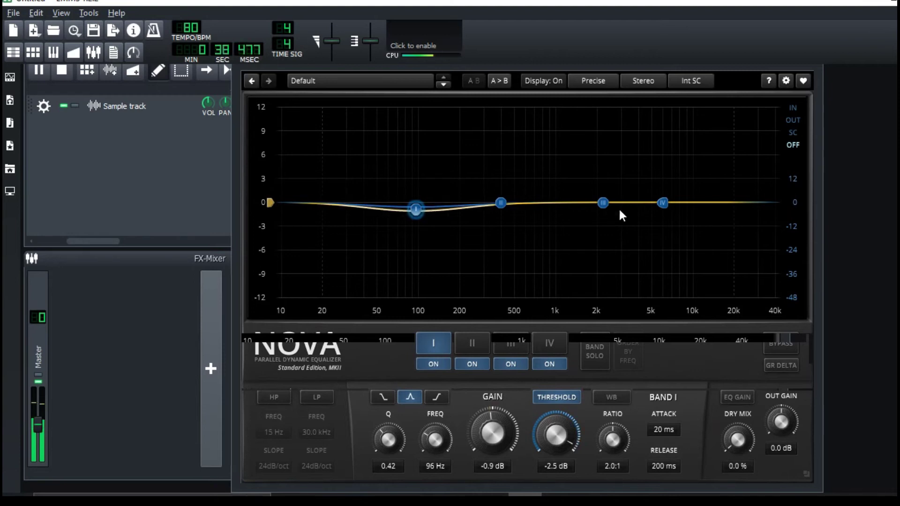
Step: Set TDR Nova's band IV to -1.2 dB at 6.3 kHz with its threshold enabled at -4.0 dB, and close the plugin window
drag(661, 206, 668, 219)
click(567, 400)
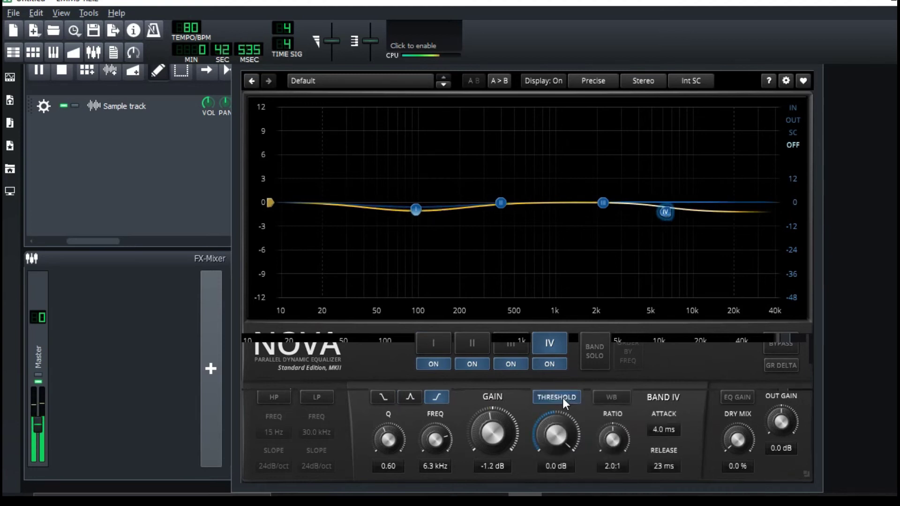
drag(561, 442, 562, 477)
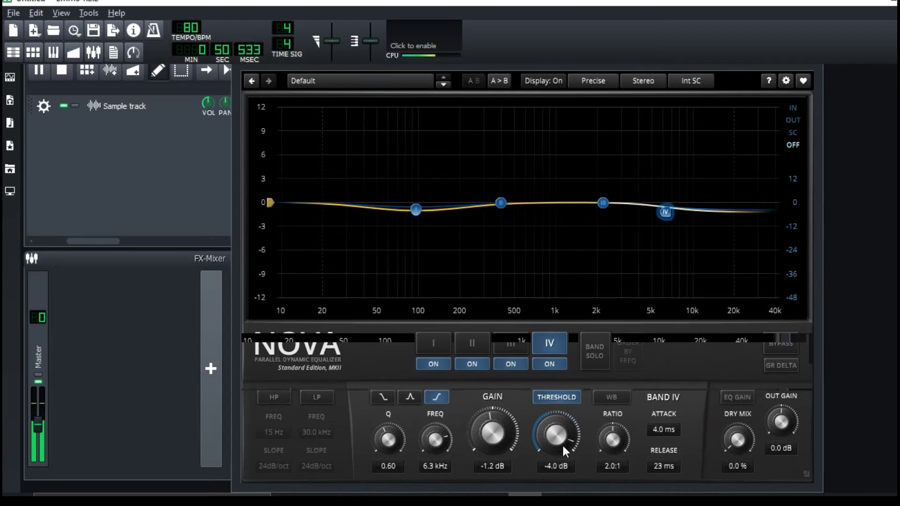
scroll(891, 280, up, 2)
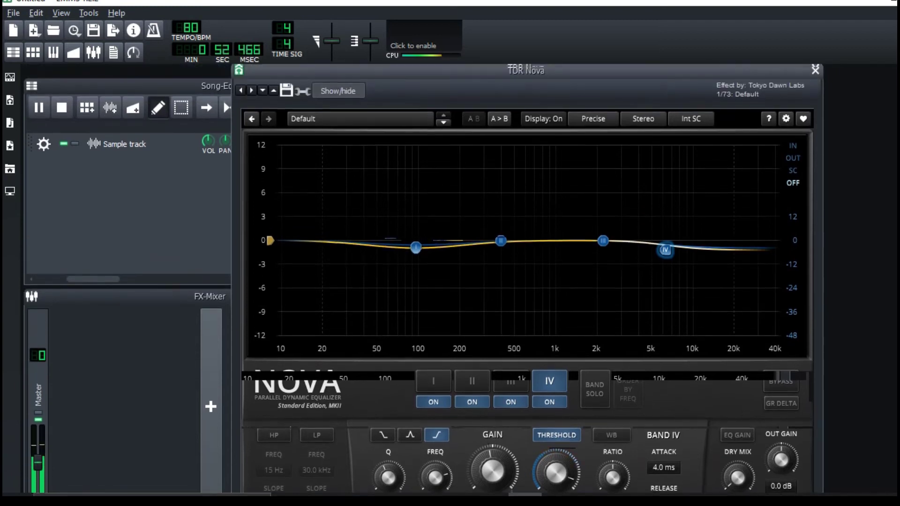
click(815, 72)
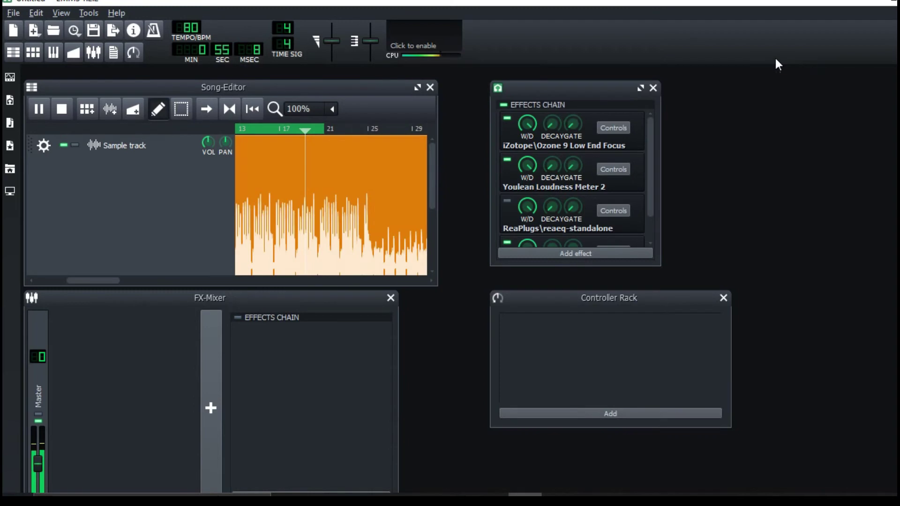
Step: Stop playback and re-enable reaeq-standalone in the sample track's effects chain
click(60, 114)
click(507, 201)
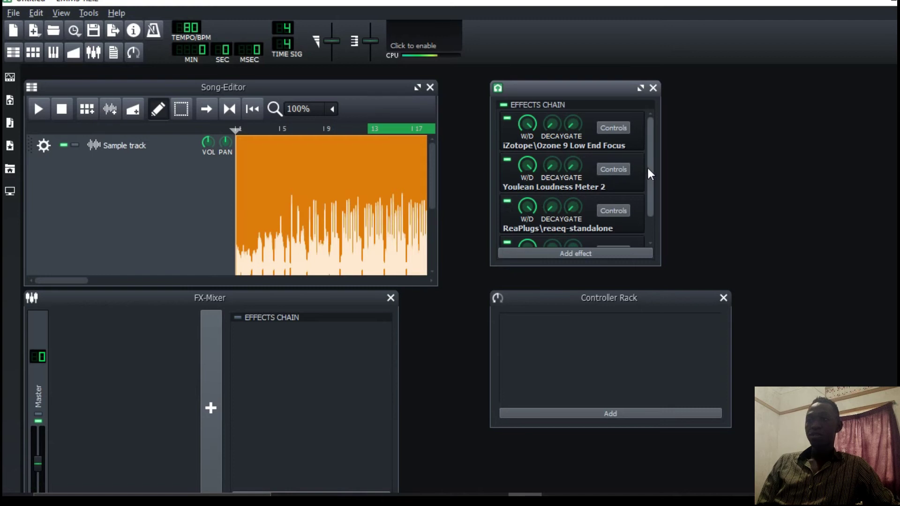
scroll(647, 166, down, 2)
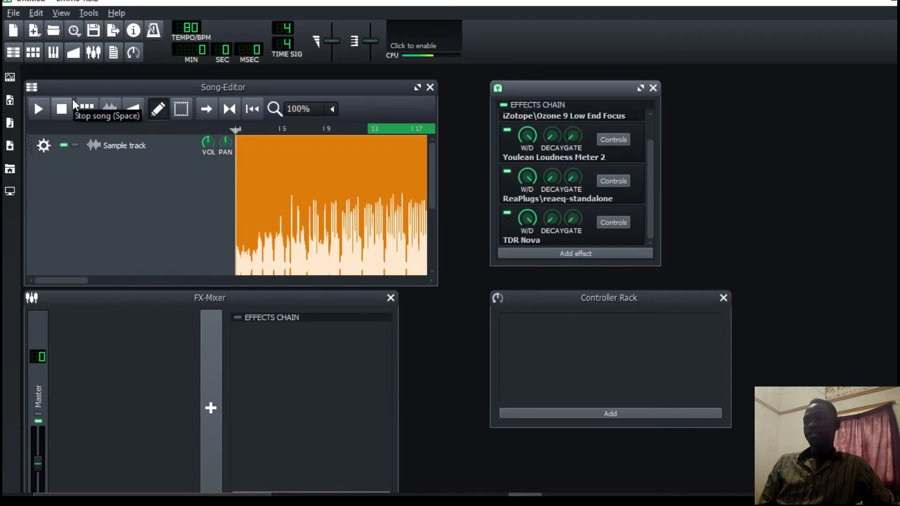
Step: Play the loop, bypass and re-enable the whole effects chain to compare the sound, and stop playback
click(38, 109)
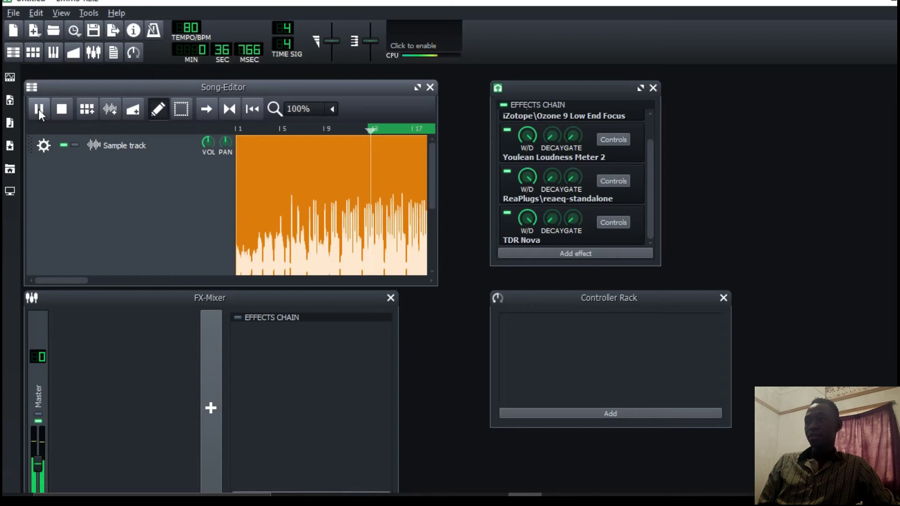
click(504, 106)
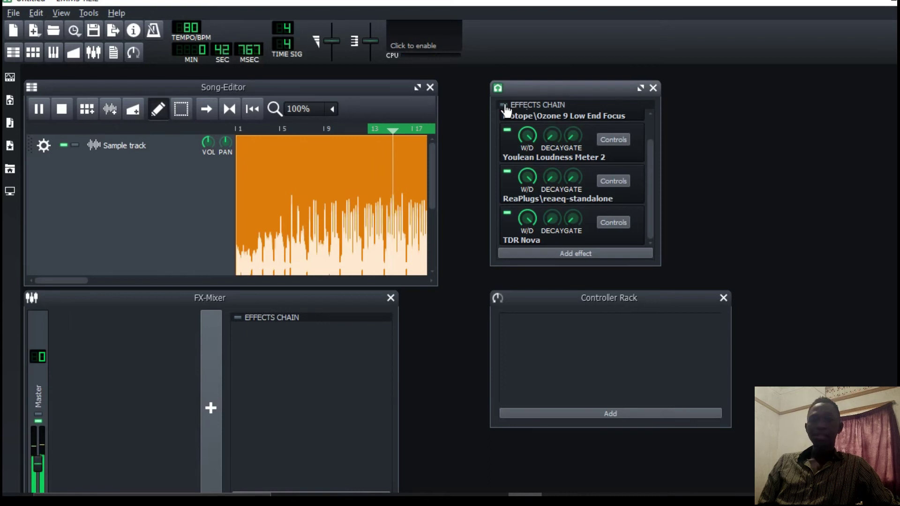
click(504, 106)
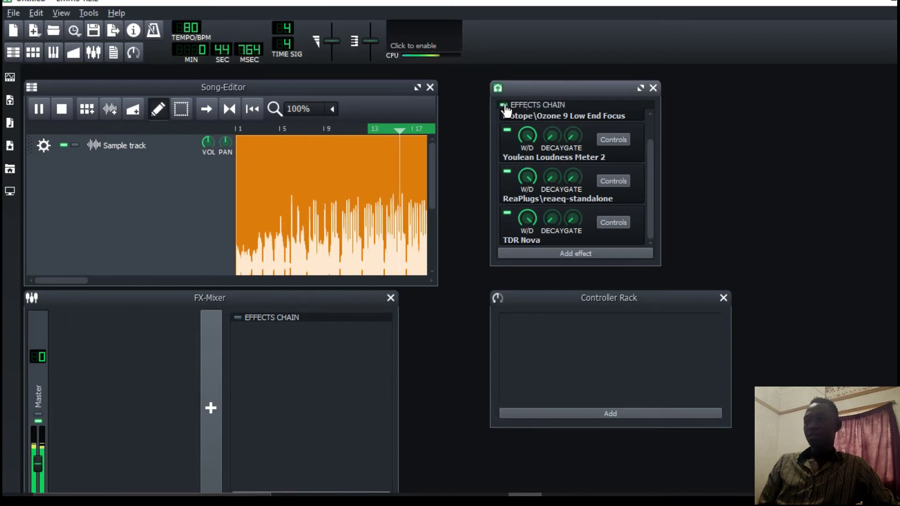
click(67, 113)
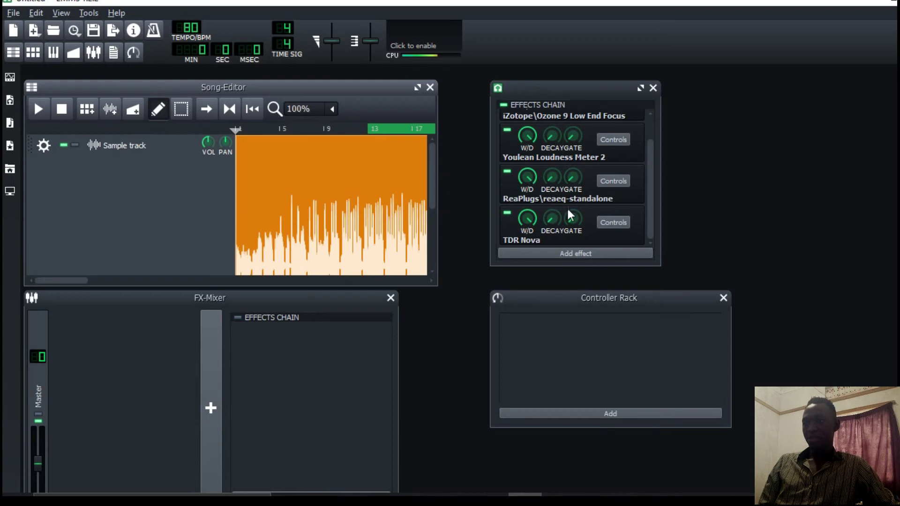
Step: Search the effects for "tdr", add TDR Kotelnikov to the sample track's chain, and move its window beside the Song-Editor
click(579, 256)
text(td)
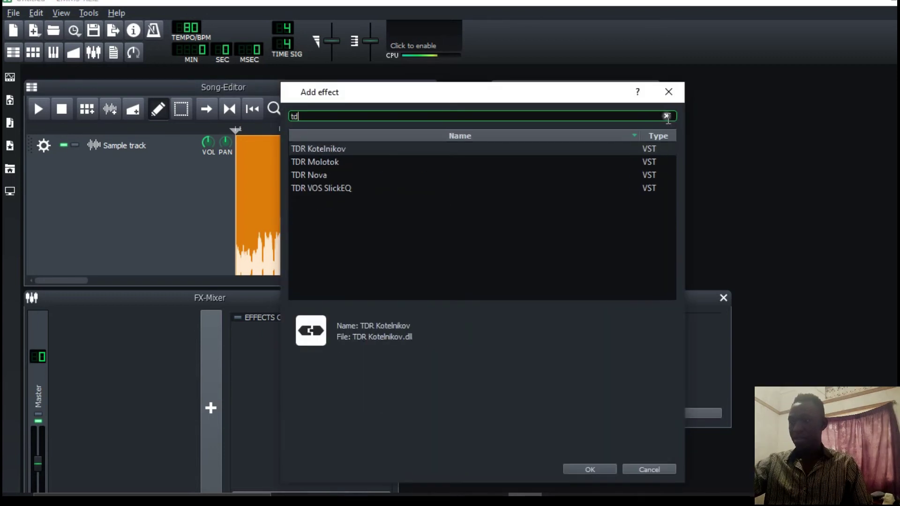
text(r)
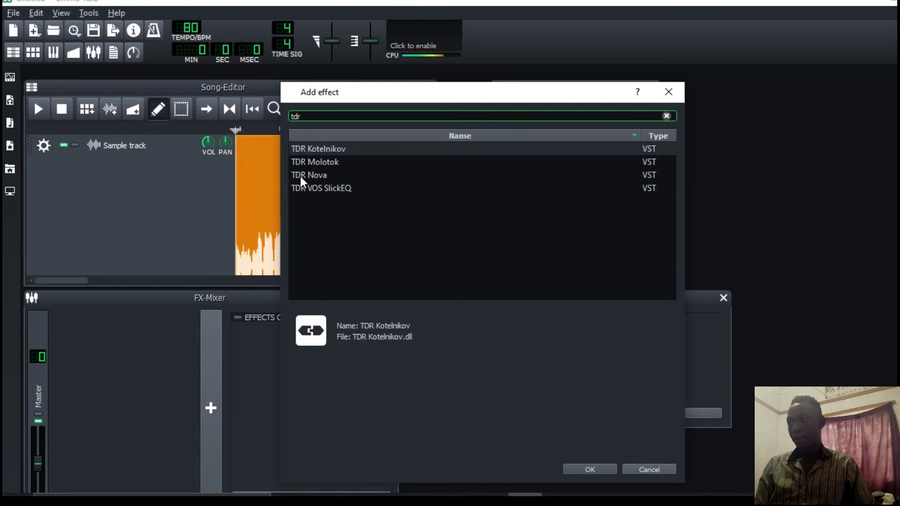
click(324, 152)
double_click(324, 153)
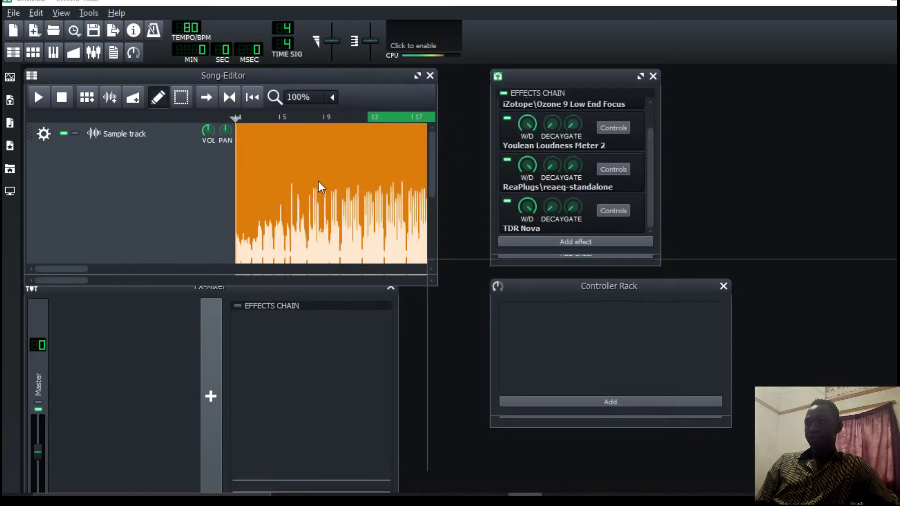
drag(848, 206, 791, 148)
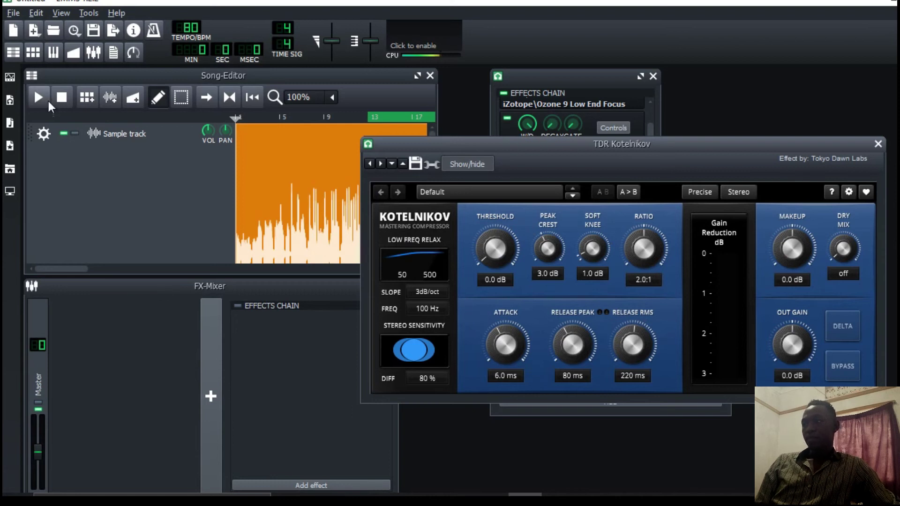
Step: Play the loop, set TDR Kotelnikov's threshold to -11.3 dB, and stop playback
click(35, 104)
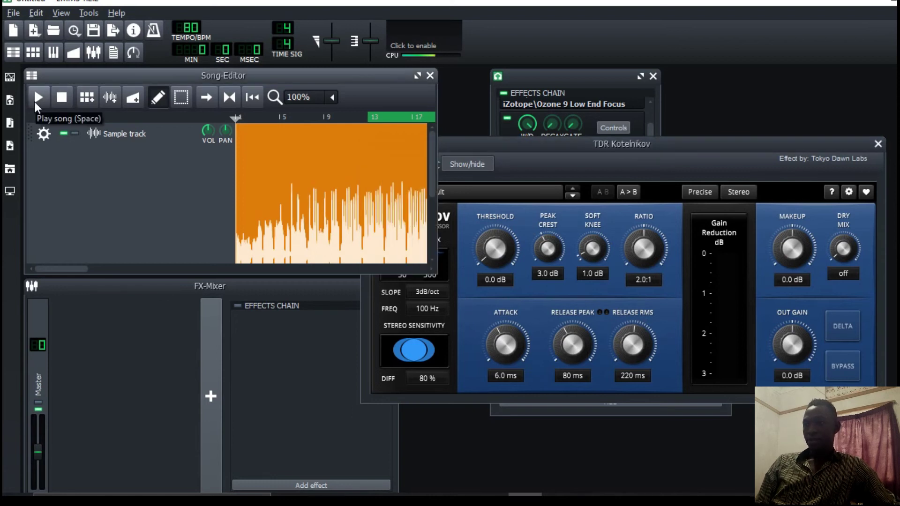
click(36, 101)
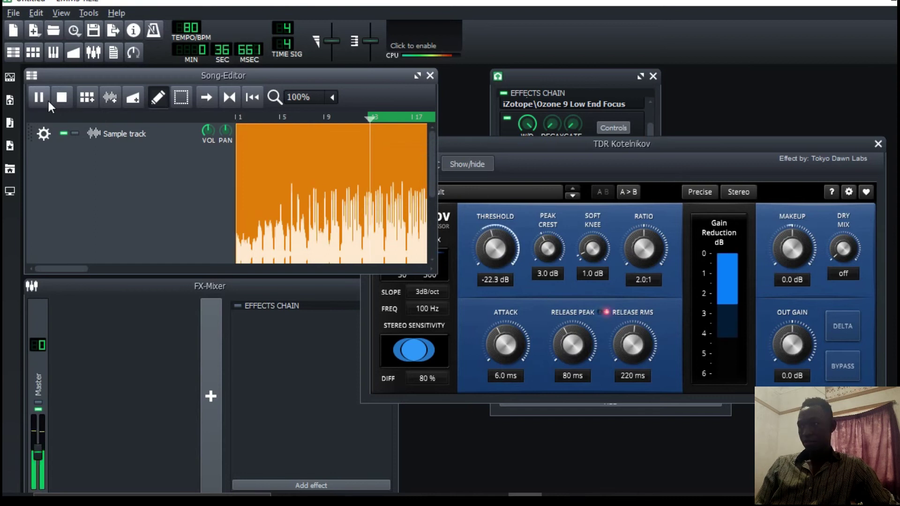
click(584, 155)
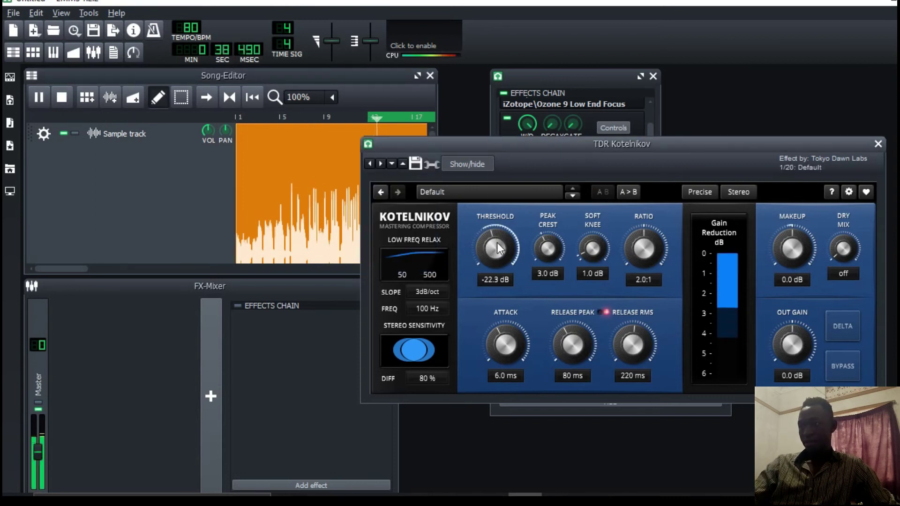
drag(499, 248, 498, 220)
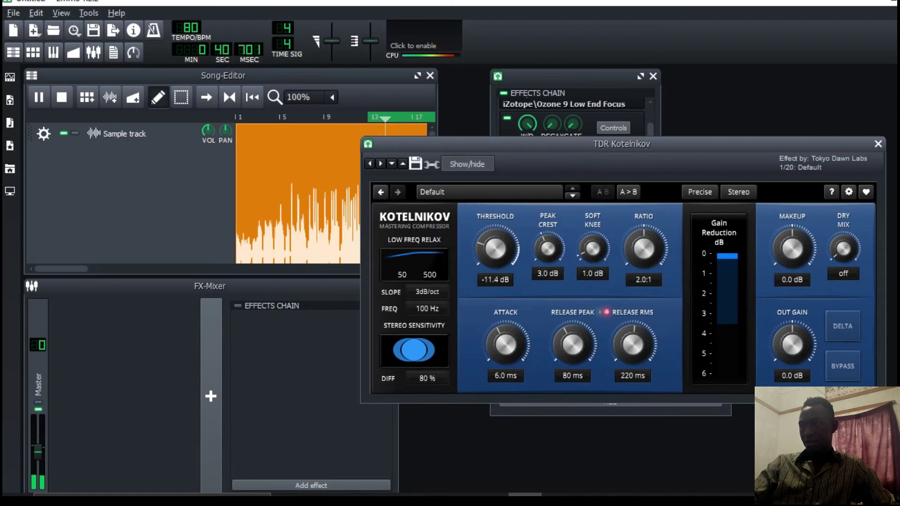
click(60, 103)
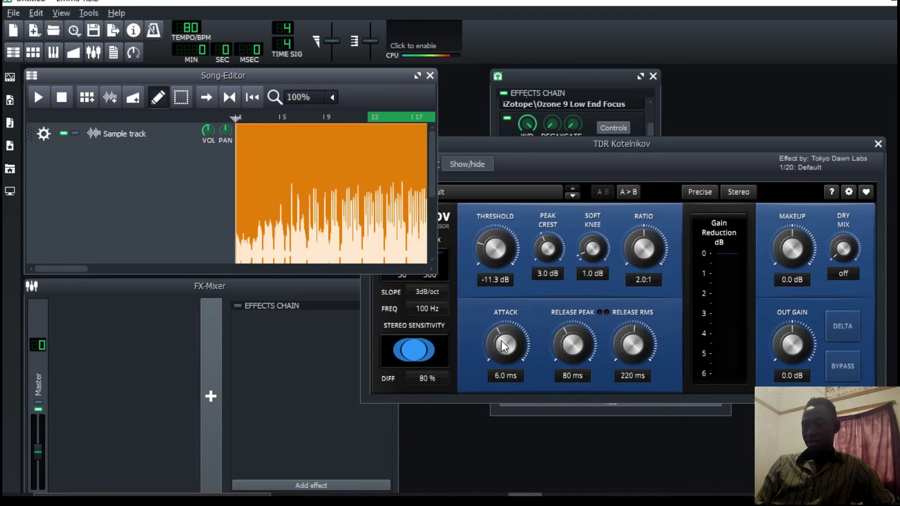
Step: Play the loop, set TDR Kotelnikov's threshold to about -4.3 dB on the Default preset, stop playback, and close the plugin window
click(549, 198)
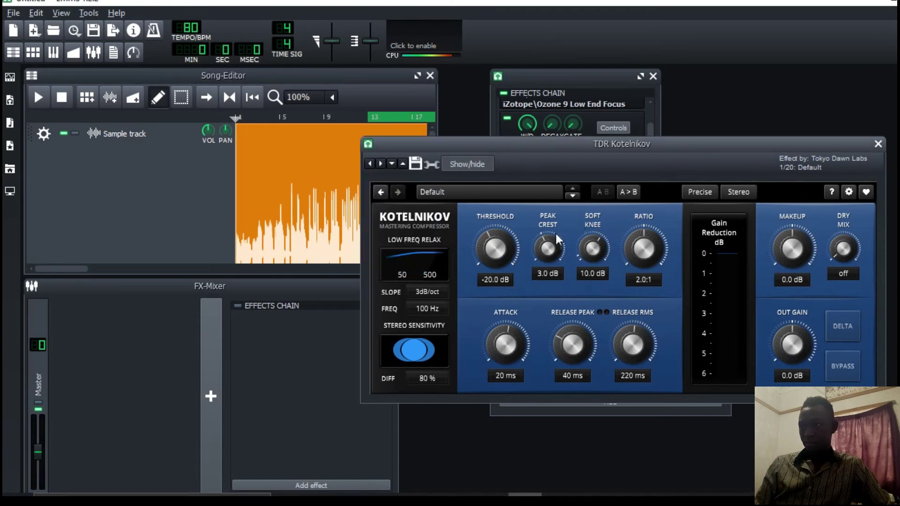
click(46, 99)
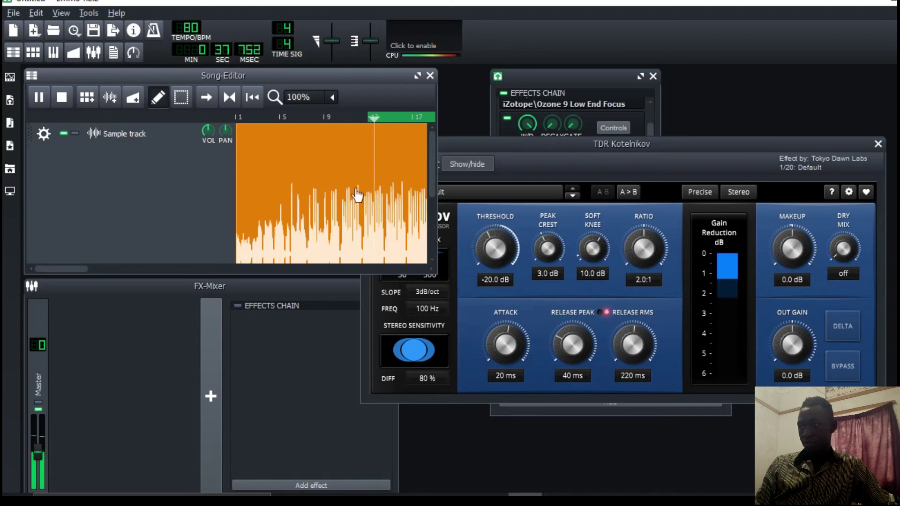
click(488, 233)
drag(477, 271, 493, 230)
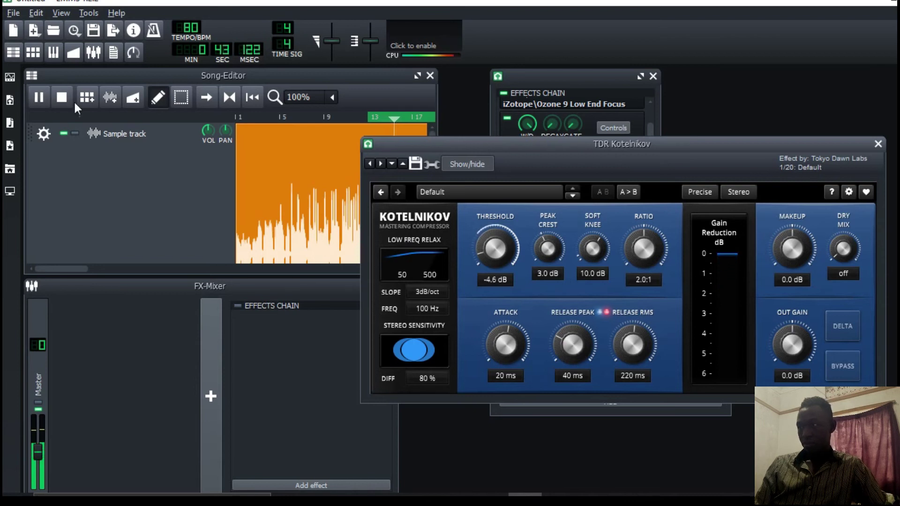
key(space)
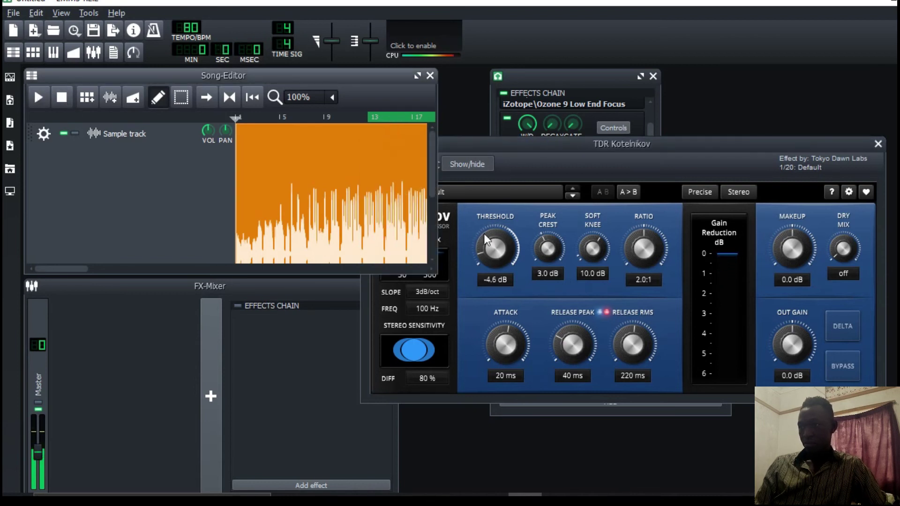
click(535, 148)
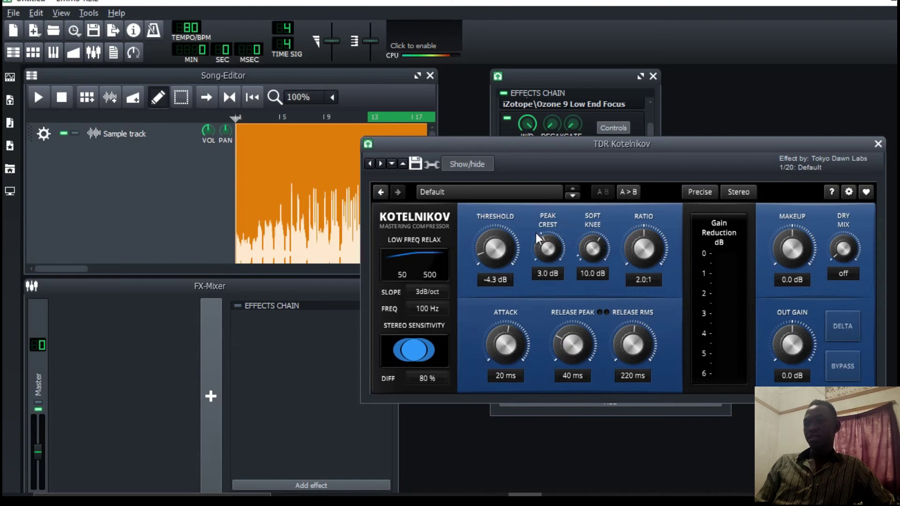
click(878, 144)
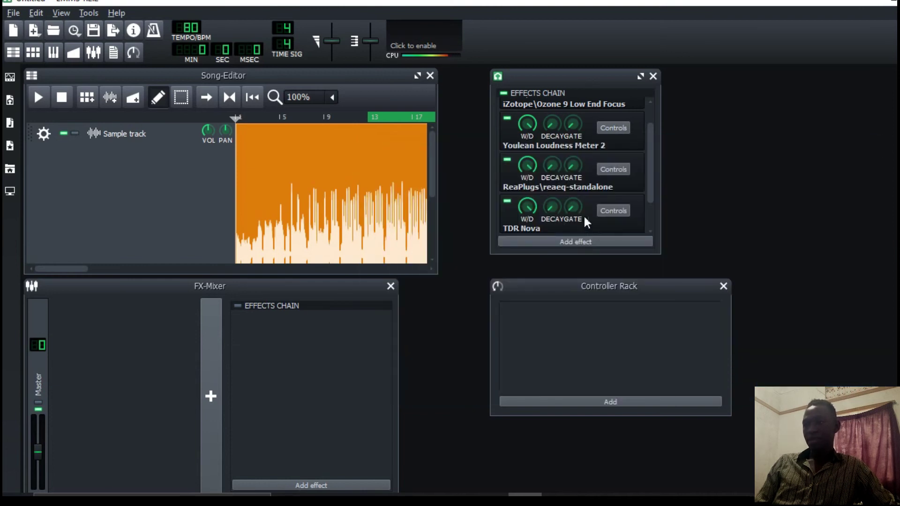
Step: Move TDR Kotelnikov above TDR Nova in the sample track's effects chain
scroll(580, 223, down, 2)
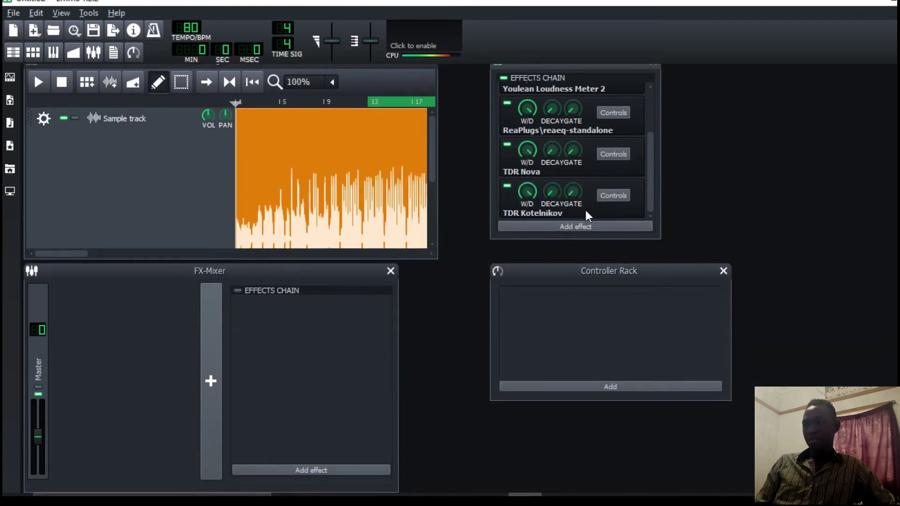
right_click(605, 208)
click(649, 234)
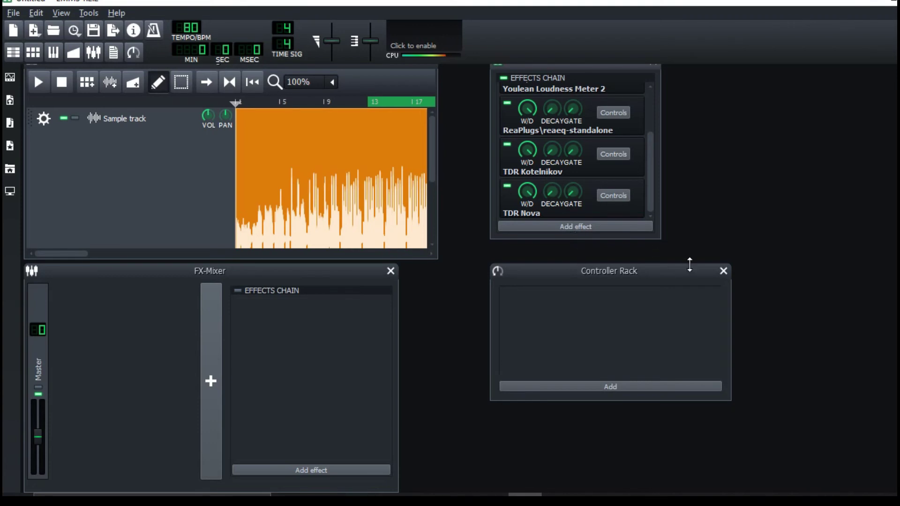
Step: Search the effects for "ozone im", add Ozone 9 Imager to the sample track's chain, and move its window up
click(568, 227)
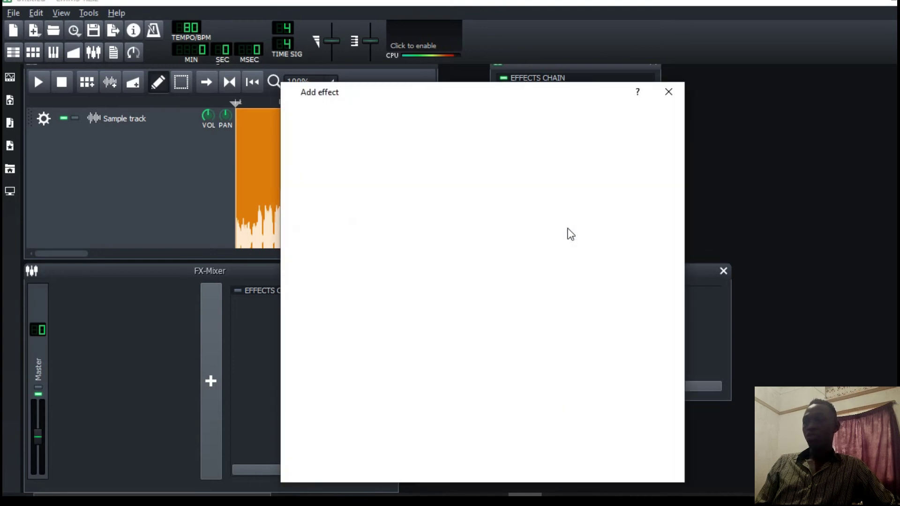
text(o)
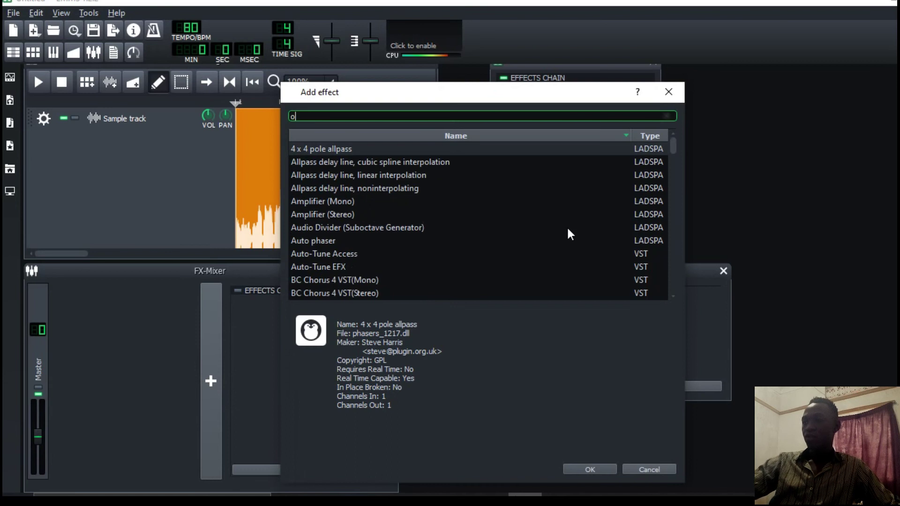
text(zone )
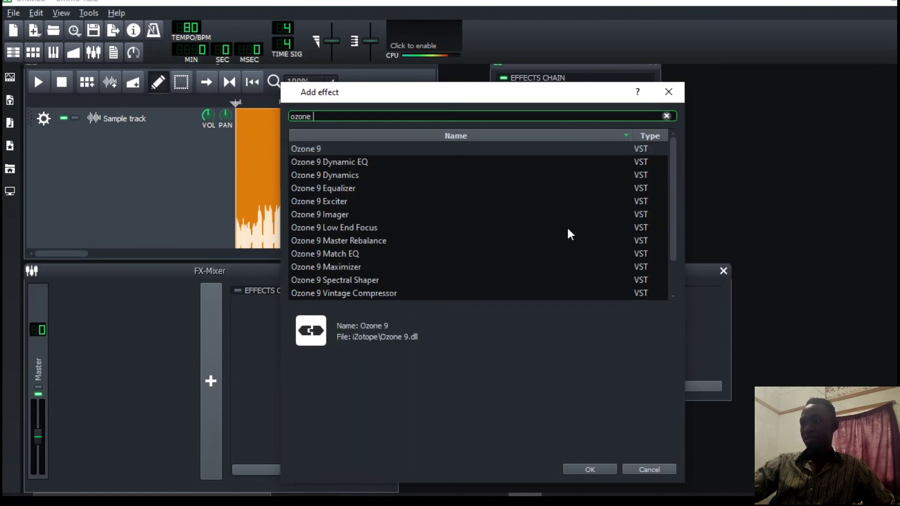
text(im)
key(Return)
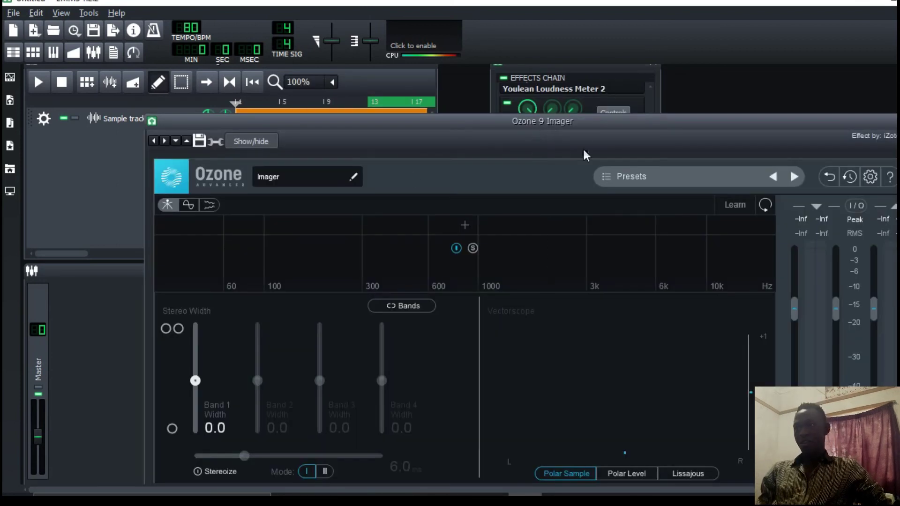
drag(601, 123, 565, 71)
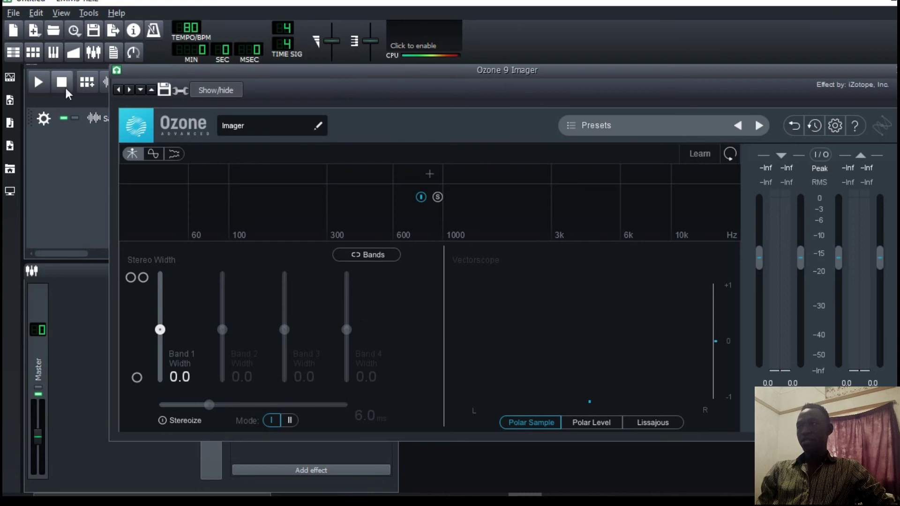
Step: Split the Imager into three bands at about 504 Hz and 4.8 kHz, and enable Stereoize in mode II at 10.9 ms
click(29, 88)
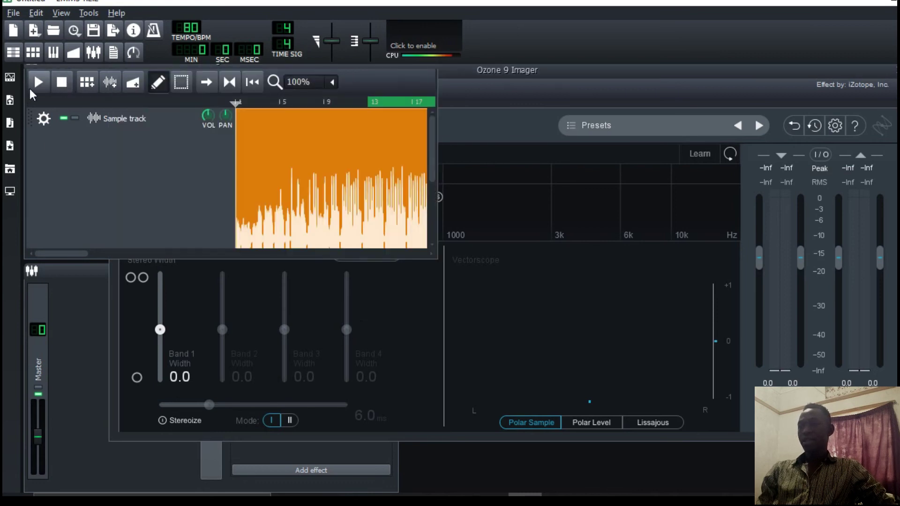
click(583, 70)
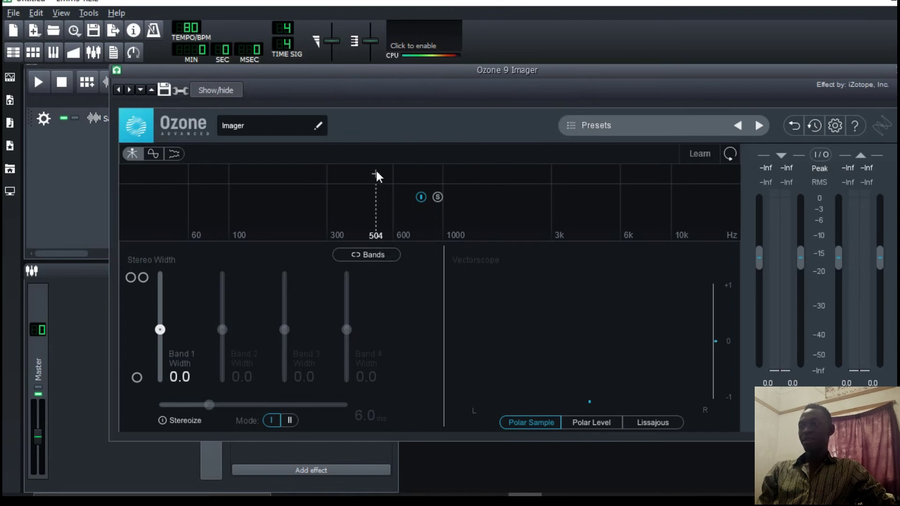
click(375, 172)
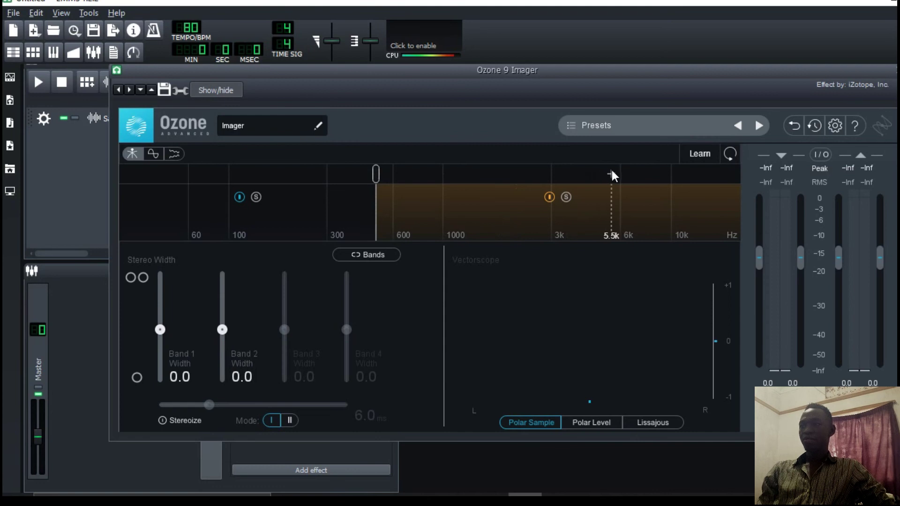
click(597, 175)
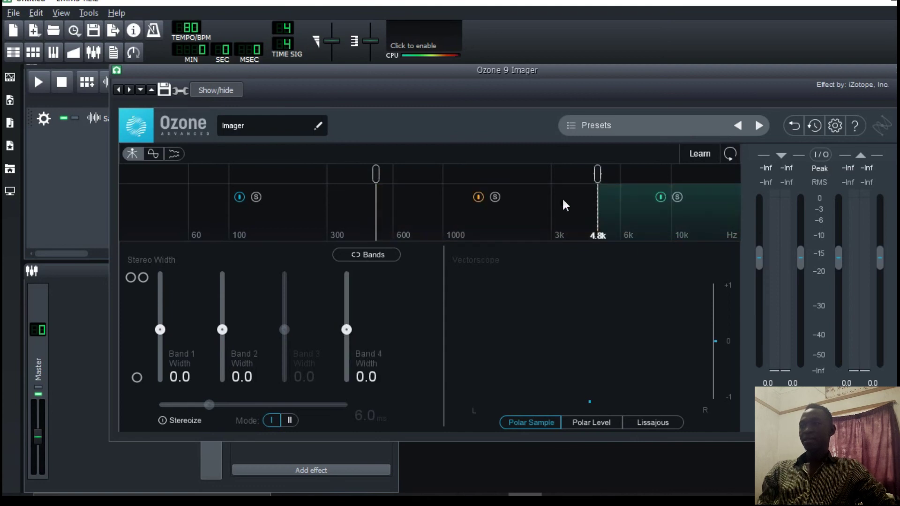
click(162, 420)
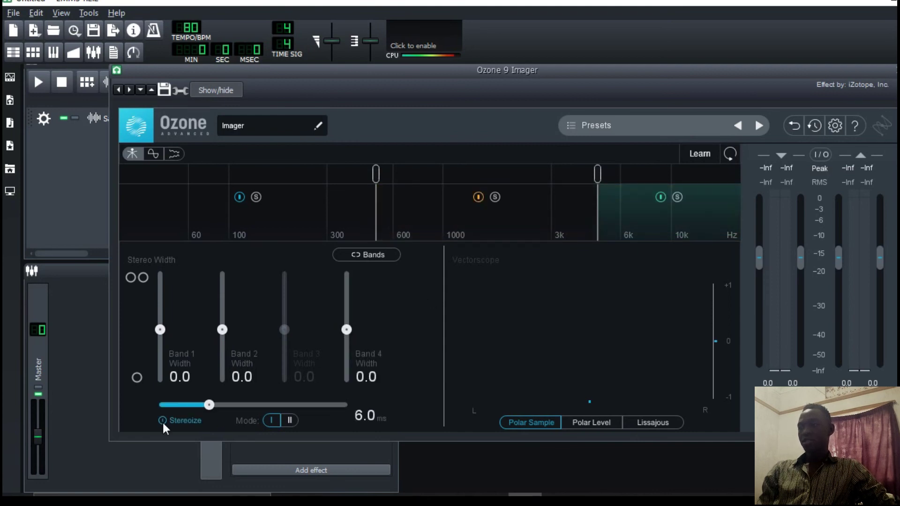
drag(216, 406, 263, 405)
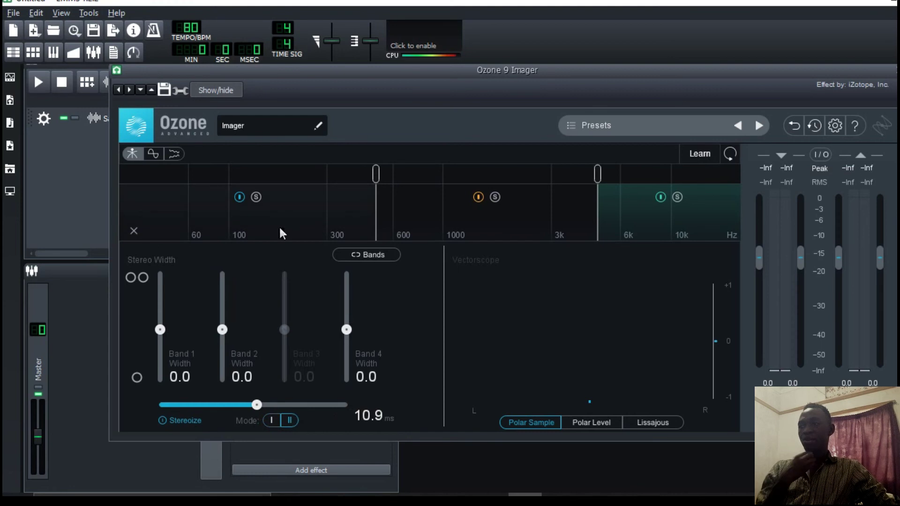
Step: Disable the Imager's lowest band, and set the stereo width of Band 2 to 58.2 and Band 4 to 50.6
click(240, 197)
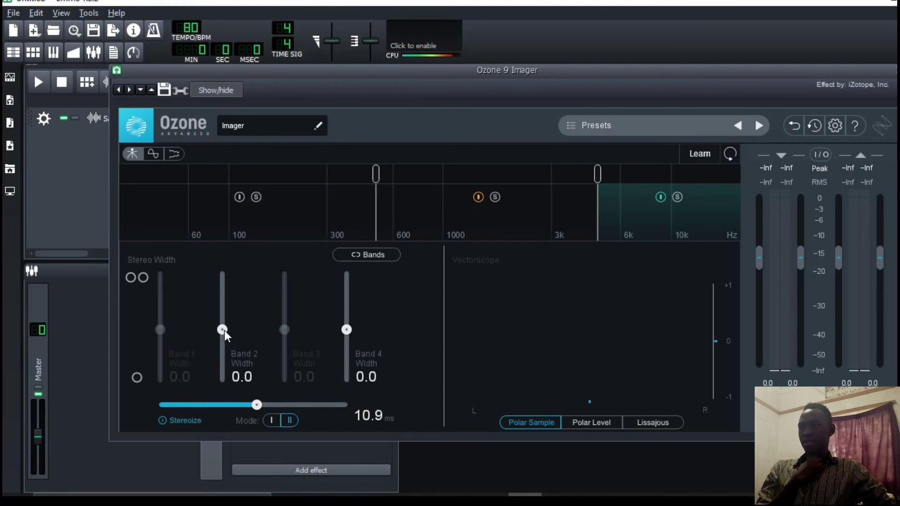
drag(224, 327, 226, 295)
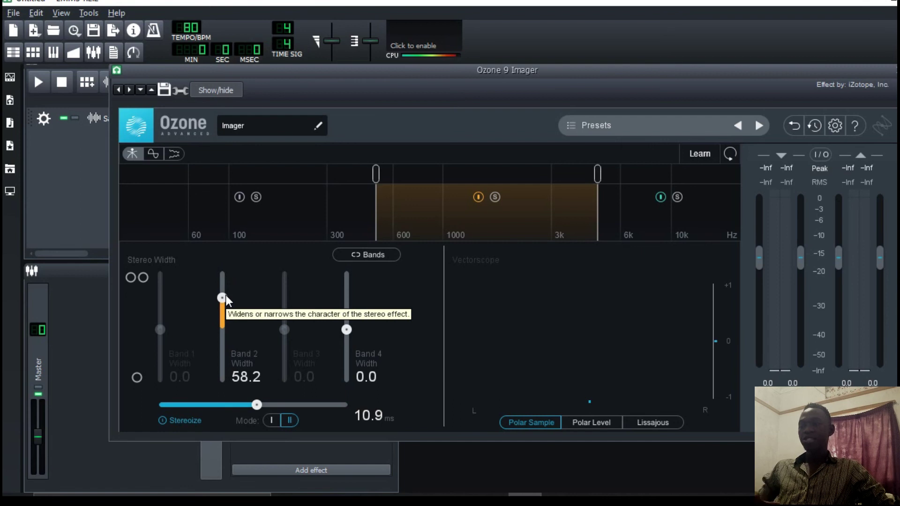
drag(349, 333, 352, 305)
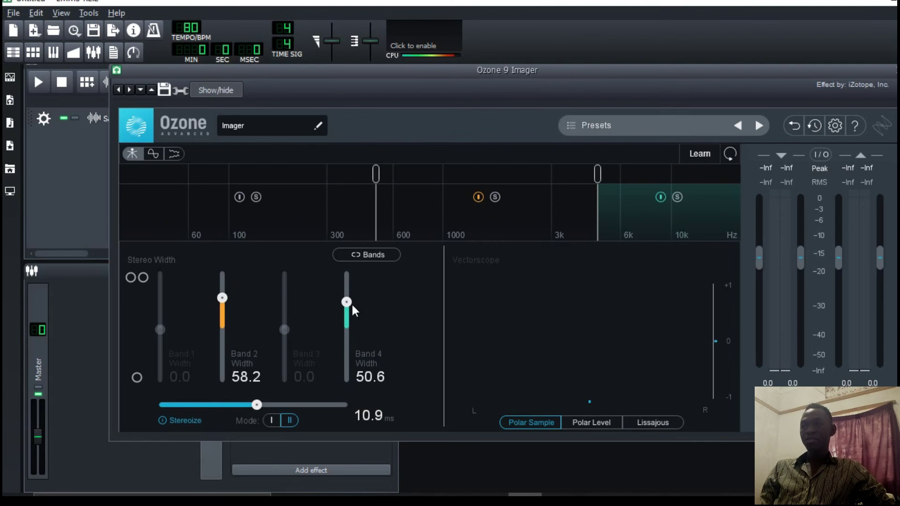
Step: Play the loop with the effects chain bypassed and re-enabled to compare the sound, close the Imager window, and stop playback
click(84, 138)
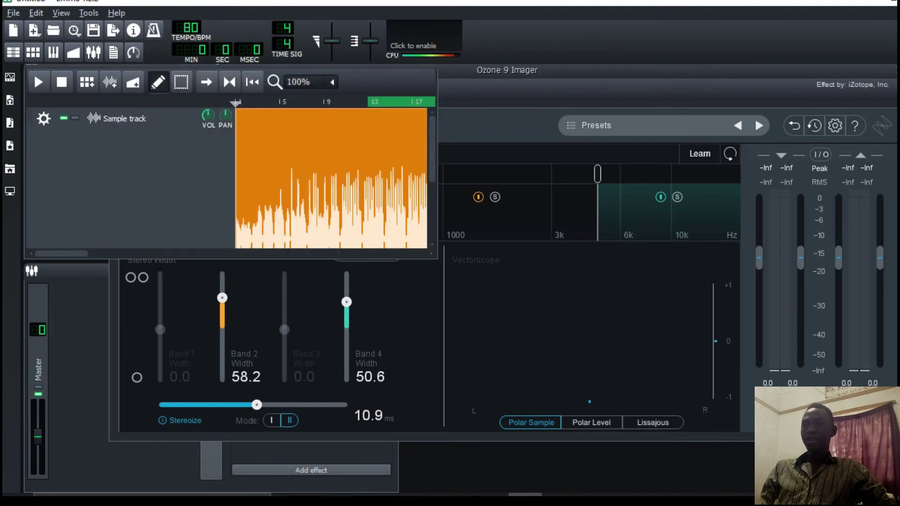
scroll(702, 67, up, 2)
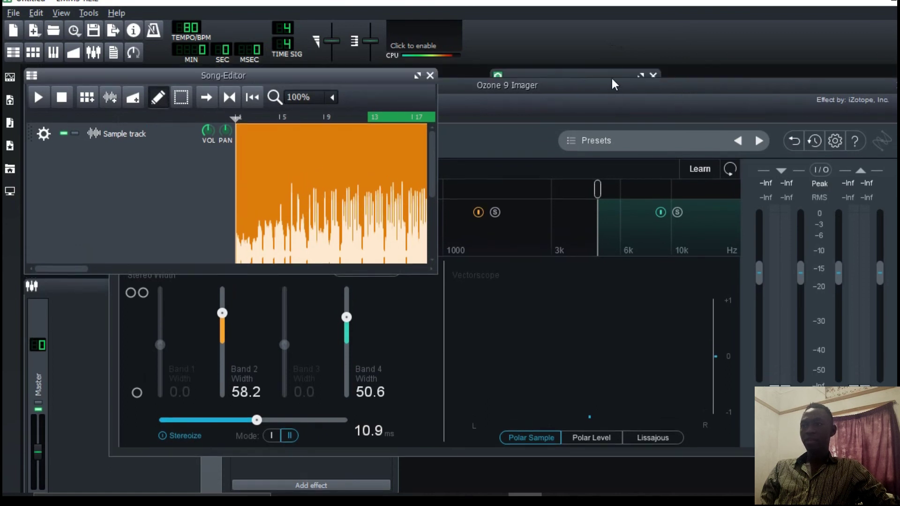
click(610, 74)
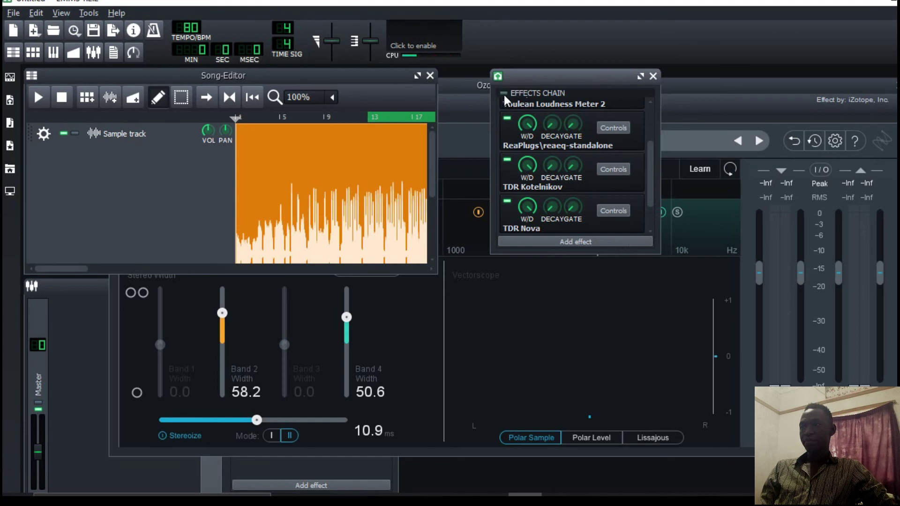
click(39, 98)
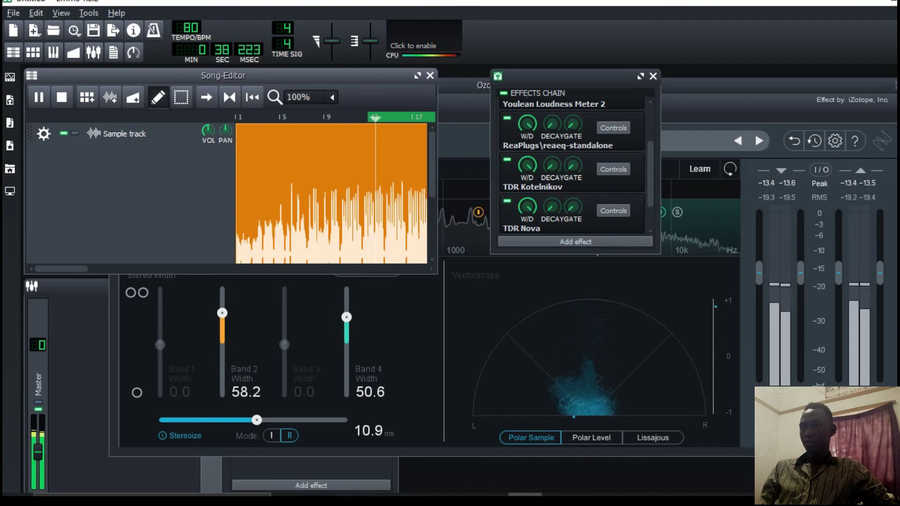
click(894, 85)
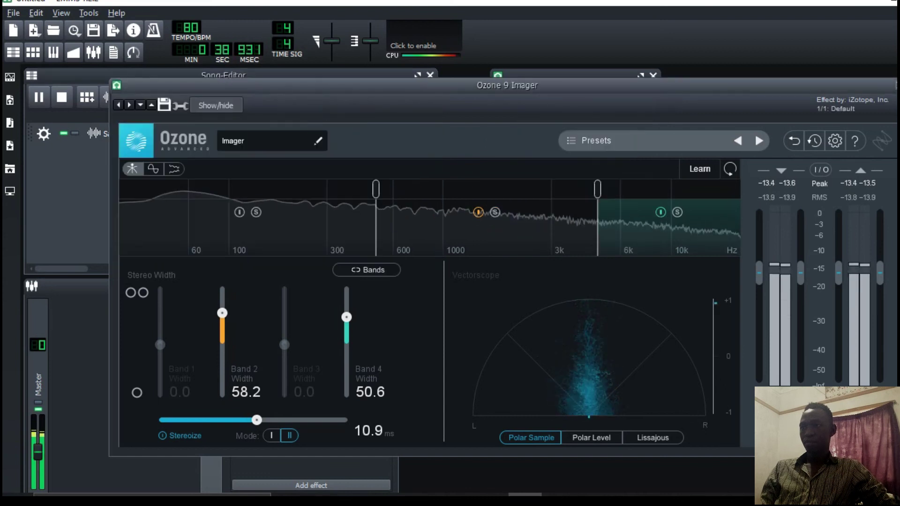
click(892, 85)
key(space)
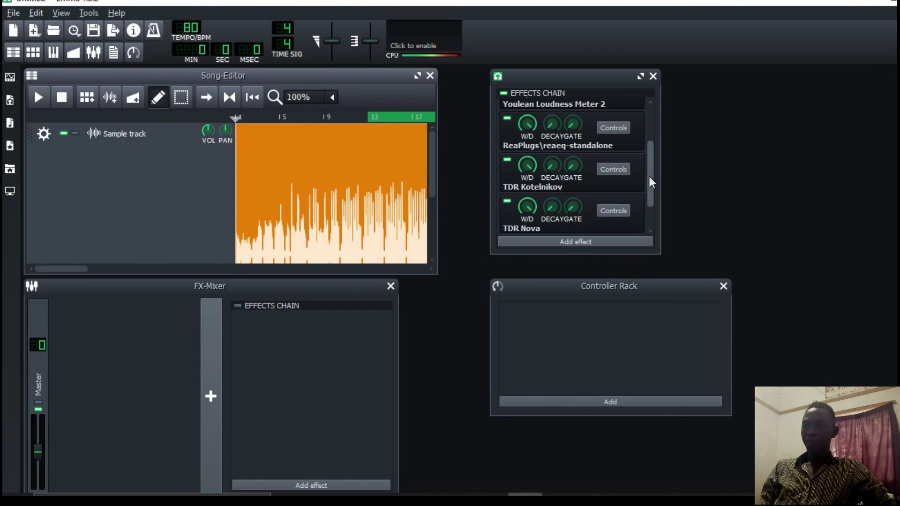
Step: Move Youlean Loudness Meter 2 below Ozone 9 Imager at the end of the effects chain and open its controls
mouse_move(648, 176)
mouse_down()
mouse_move(651, 197)
mouse_move(657, 97)
mouse_move(652, 188)
mouse_up()
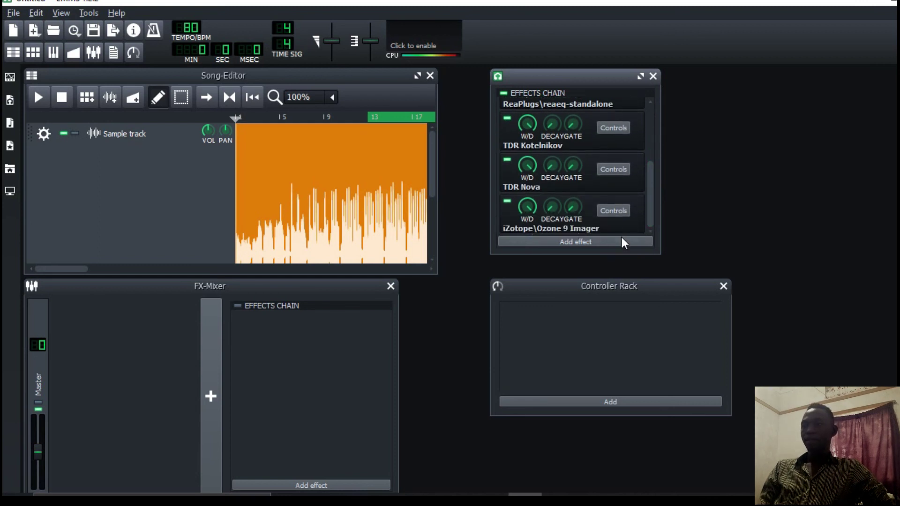
scroll(621, 238, down, 2)
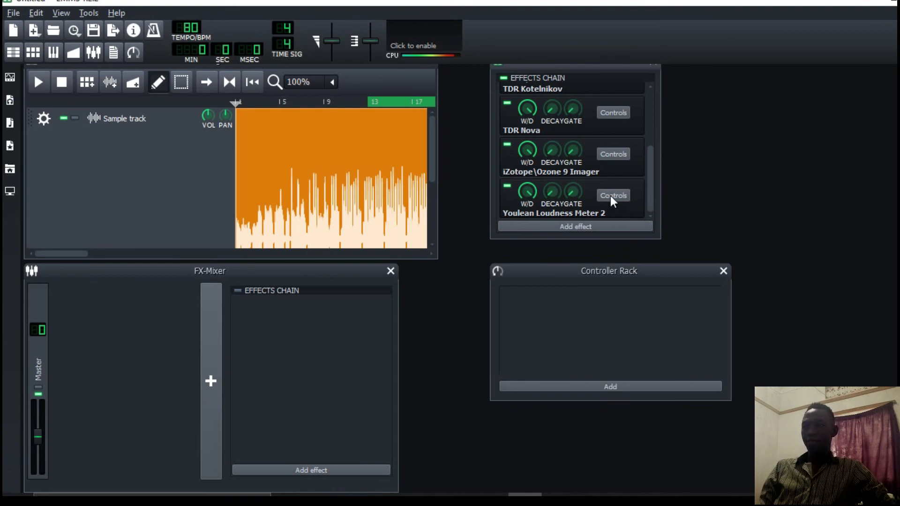
click(610, 195)
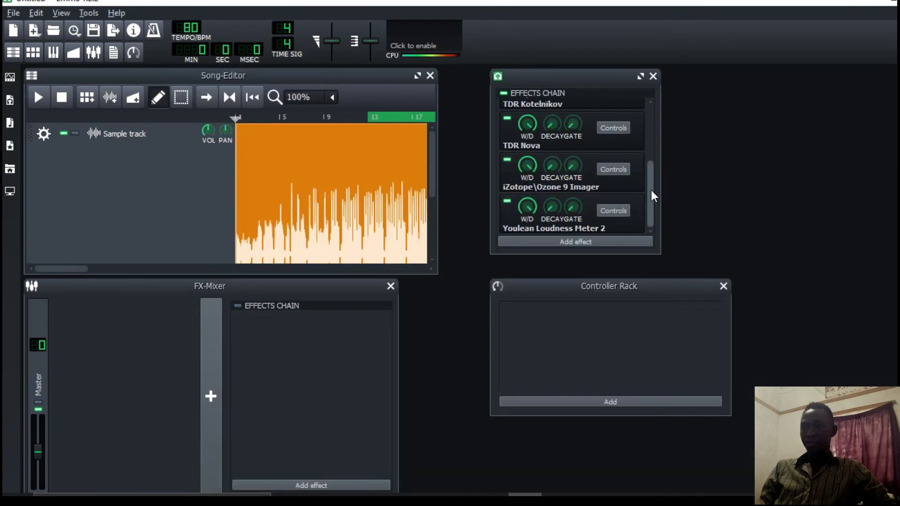
Step: Play the loop with the effects chain bypassed and briefly re-enabled to compare the original and mastered sound, and stop playback
drag(651, 190, 664, 140)
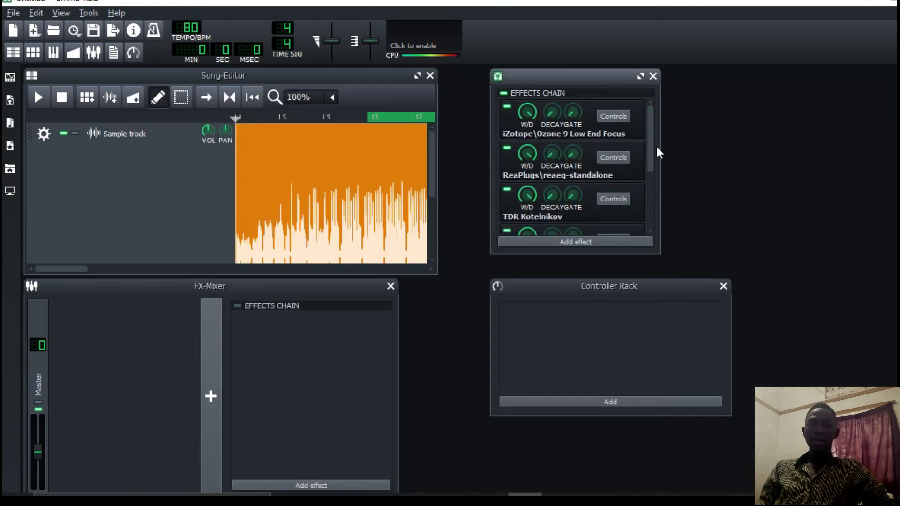
drag(652, 133, 659, 107)
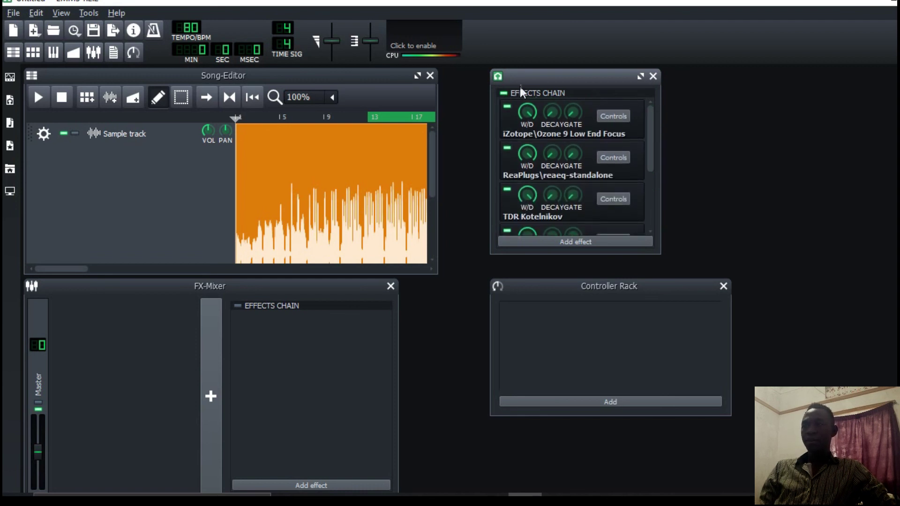
click(504, 93)
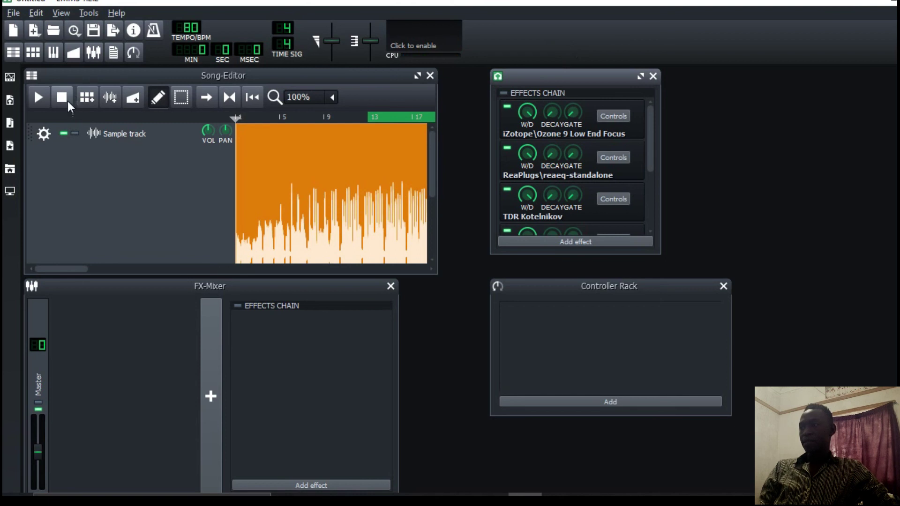
click(40, 100)
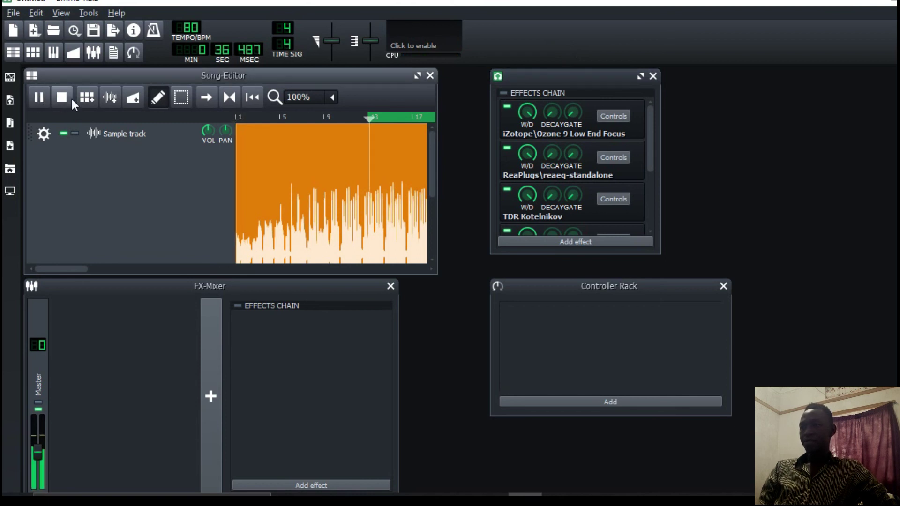
click(652, 150)
mouse_move(652, 150)
mouse_down()
mouse_move(653, 210)
mouse_move(660, 139)
mouse_up()
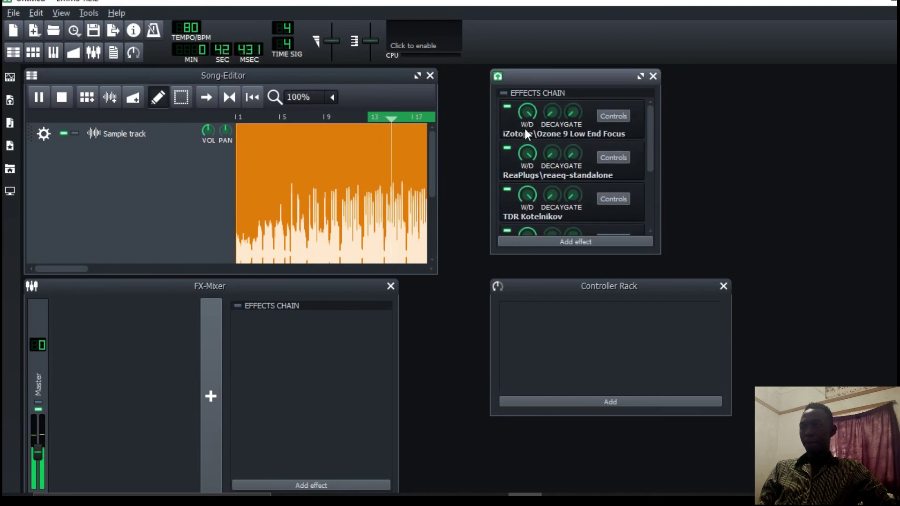
click(503, 94)
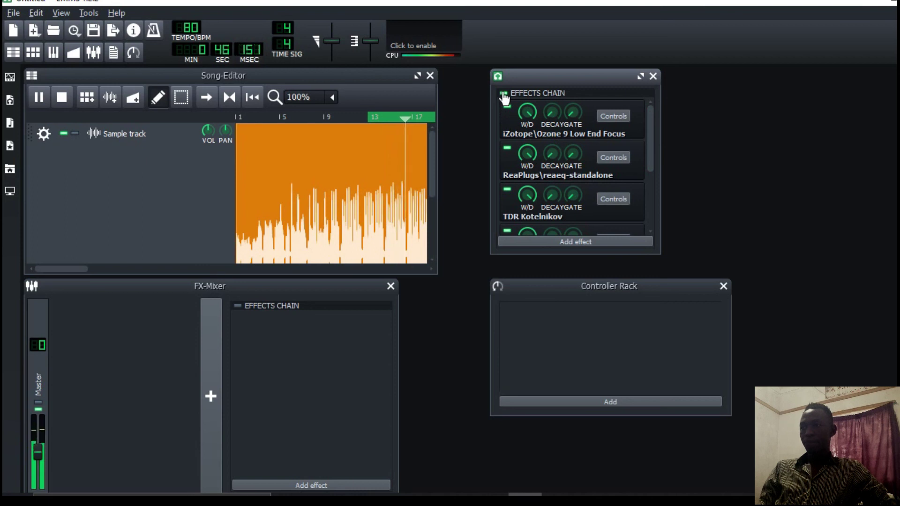
click(503, 93)
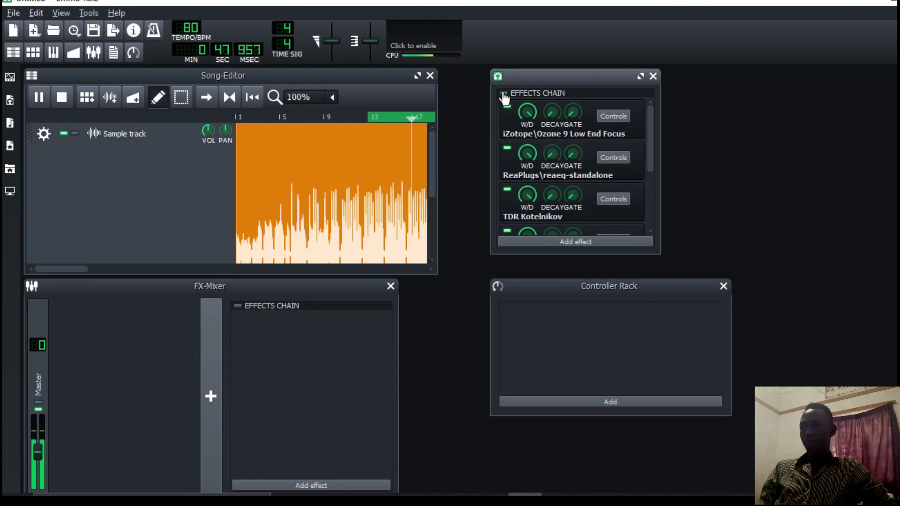
click(69, 100)
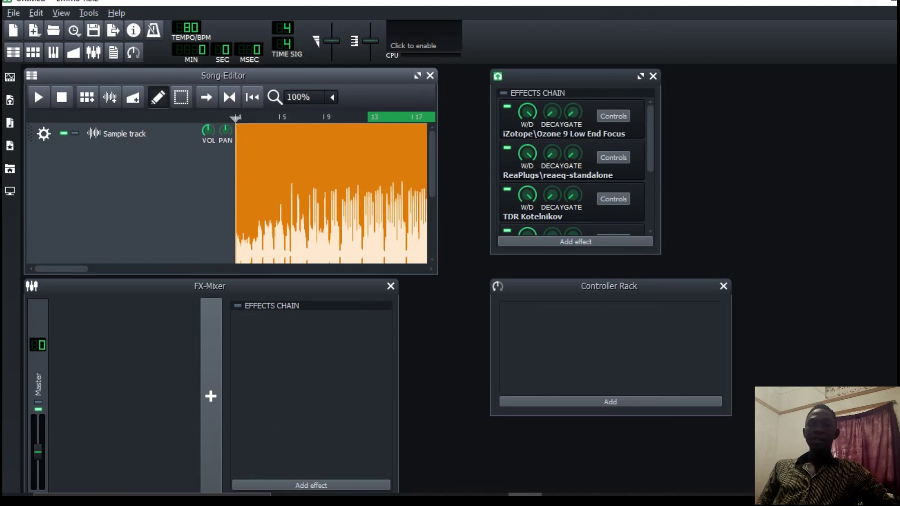
Step: Export the project as WALK OF LIFE.mp3 in compressed MP3 format with Joint Stereo and a 320 KBit/s bitrate
click(421, 88)
click(417, 75)
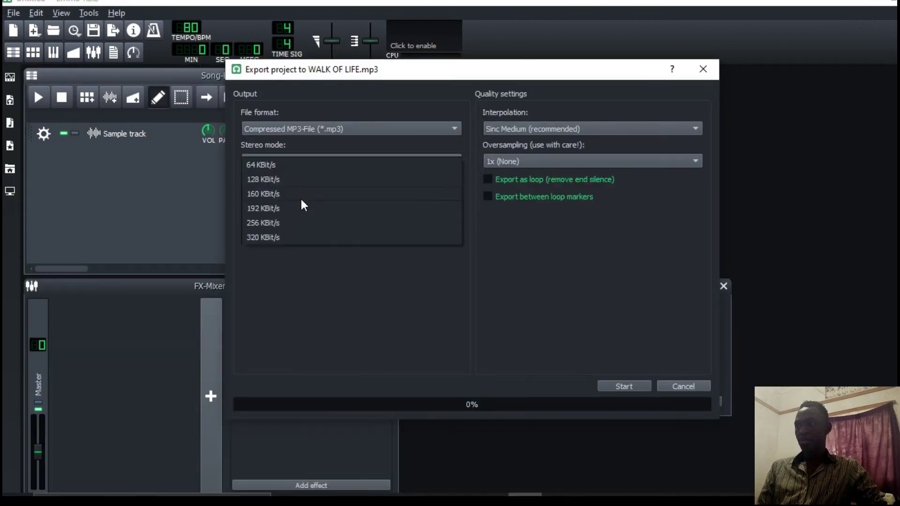
click(265, 237)
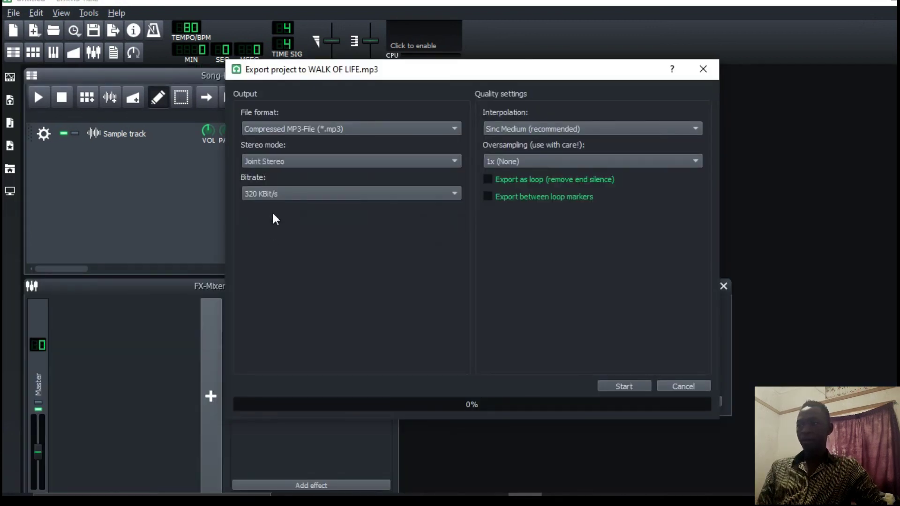
click(271, 195)
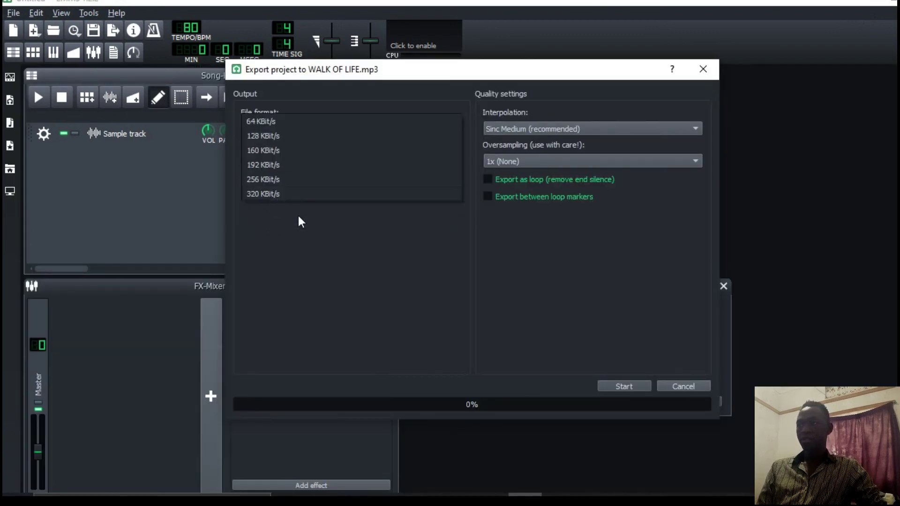
click(312, 237)
click(637, 387)
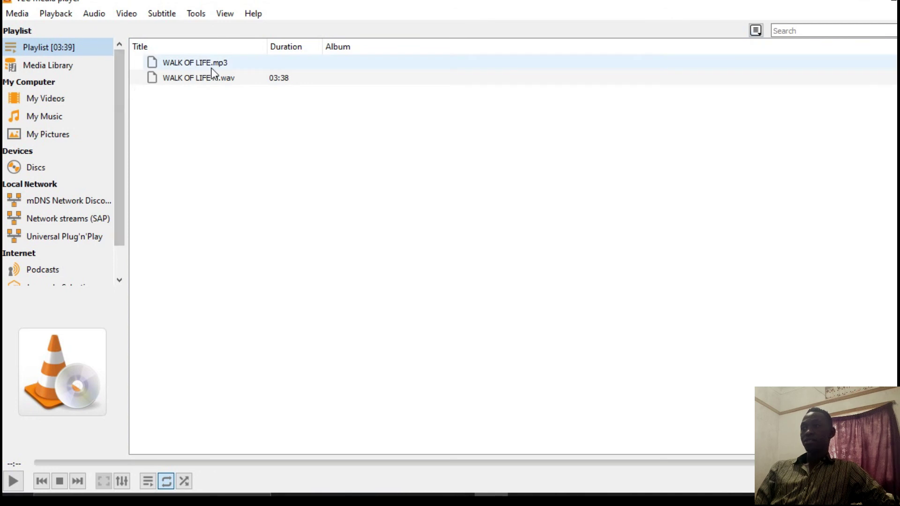
Step: In VLC media player, compare WALK OF LIFE M.wav from about 00:36 with the exported MP3 from a similar point, and pause playback
double_click(210, 80)
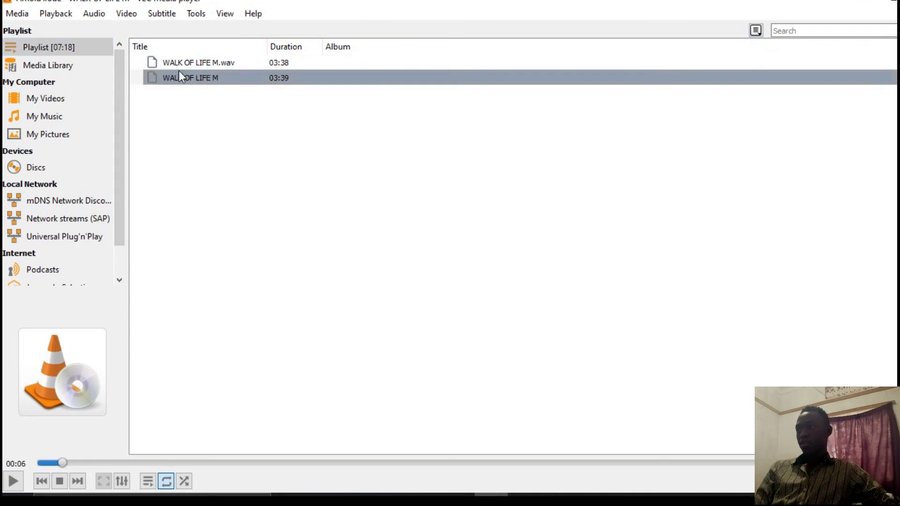
double_click(215, 64)
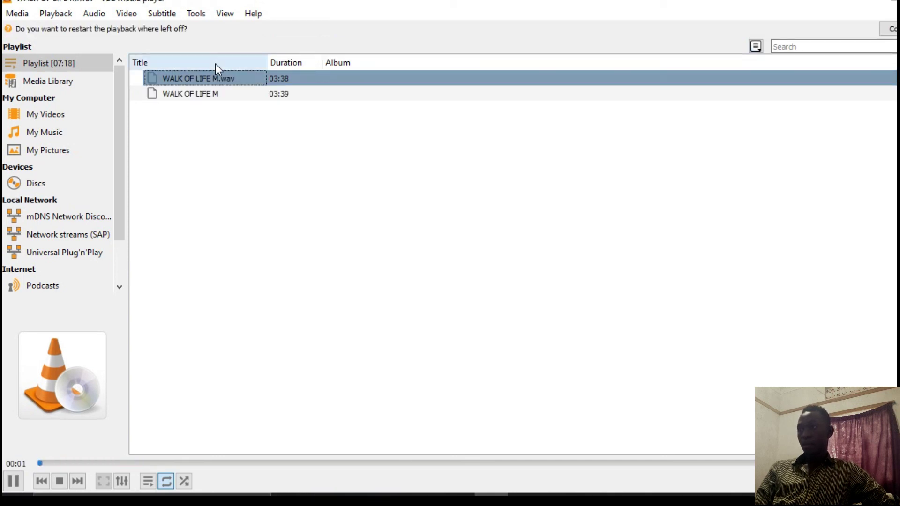
click(180, 464)
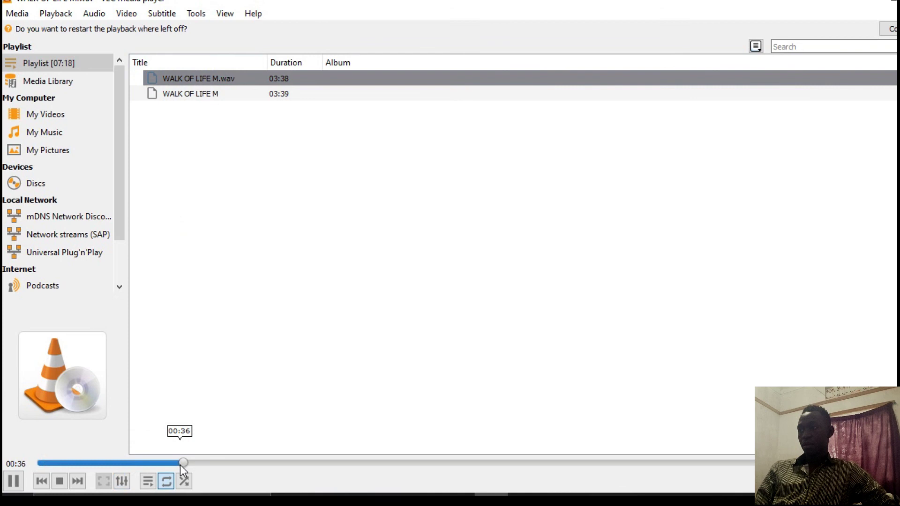
double_click(197, 93)
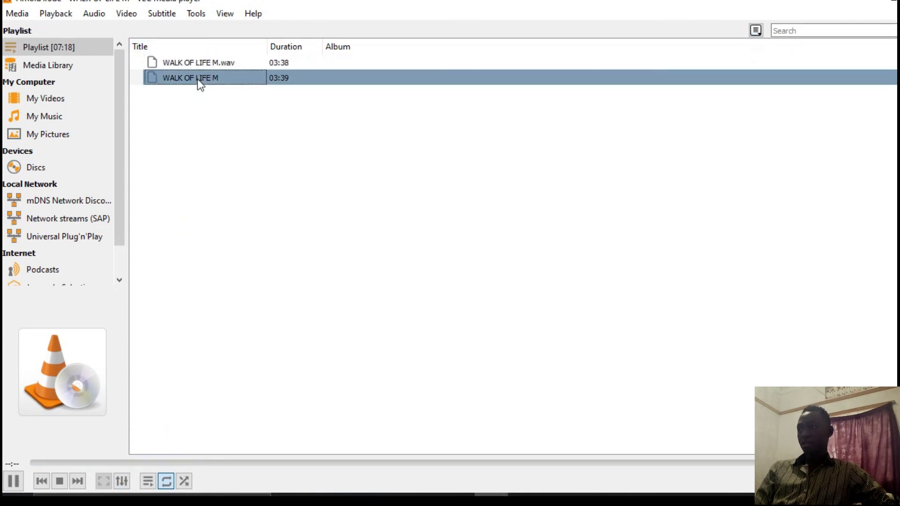
click(203, 463)
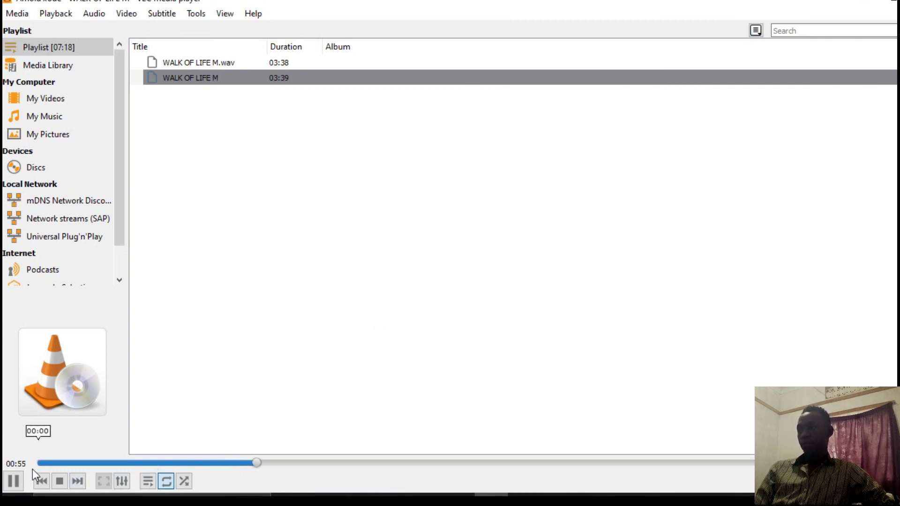
click(17, 479)
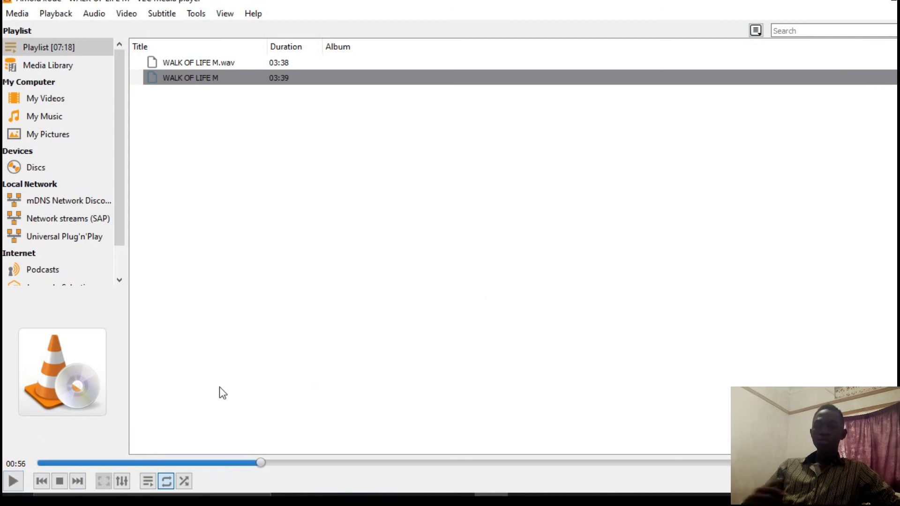